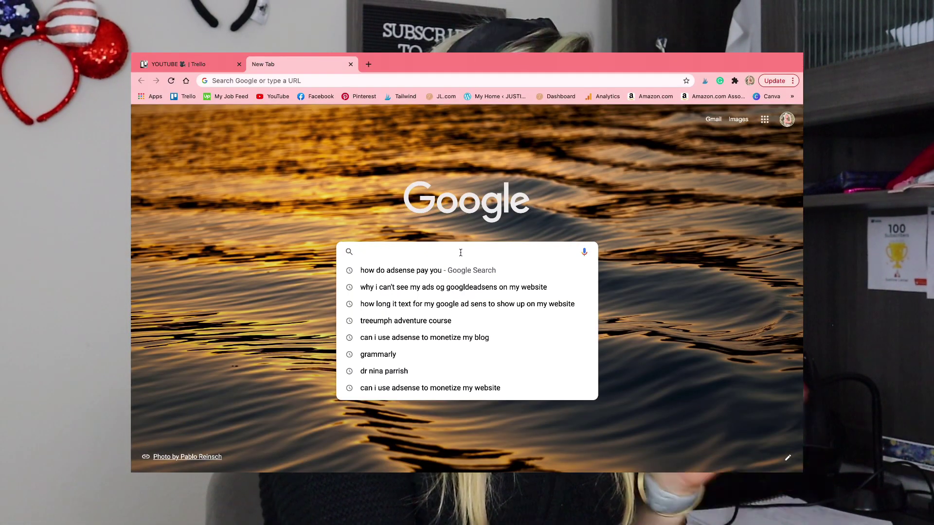
# Search Google for 'madewithover' to find the Over website
pyautogui.write('madewith')
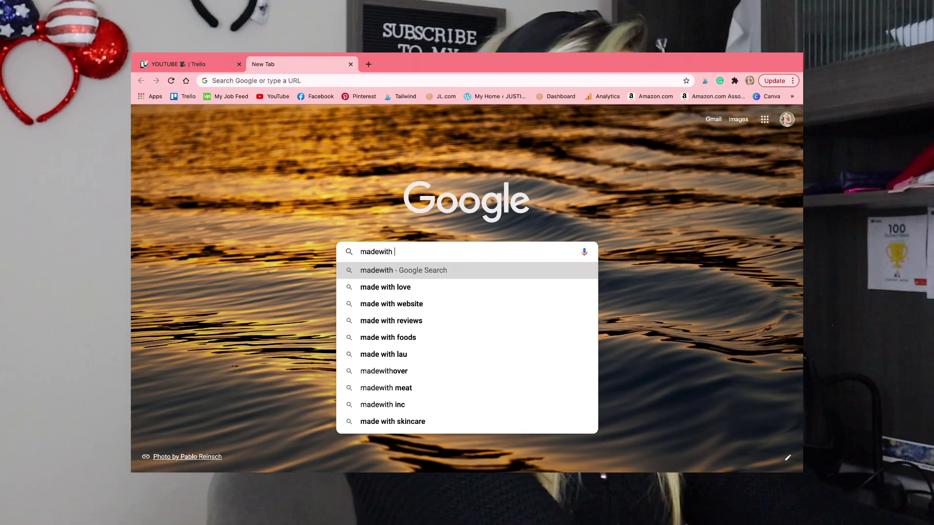
pyautogui.write('over')
pyautogui.press('Return')
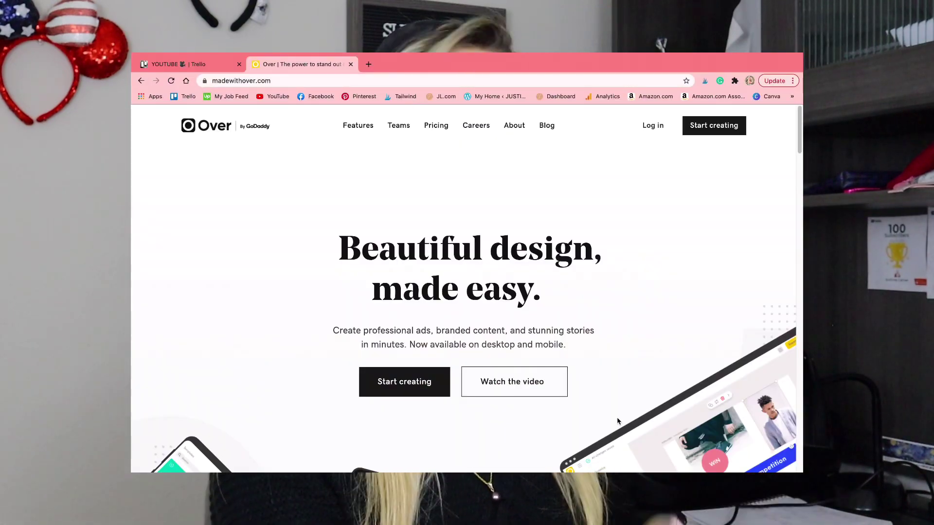
# Scroll down through the madewithover.com homepage
pyautogui.scroll(-10, 618, 421)
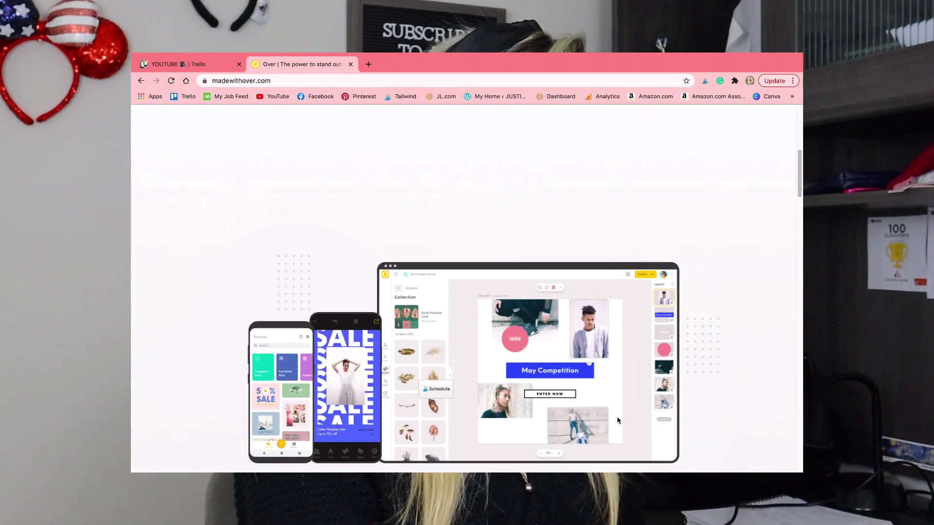
pyautogui.scroll(-5, 617, 421)
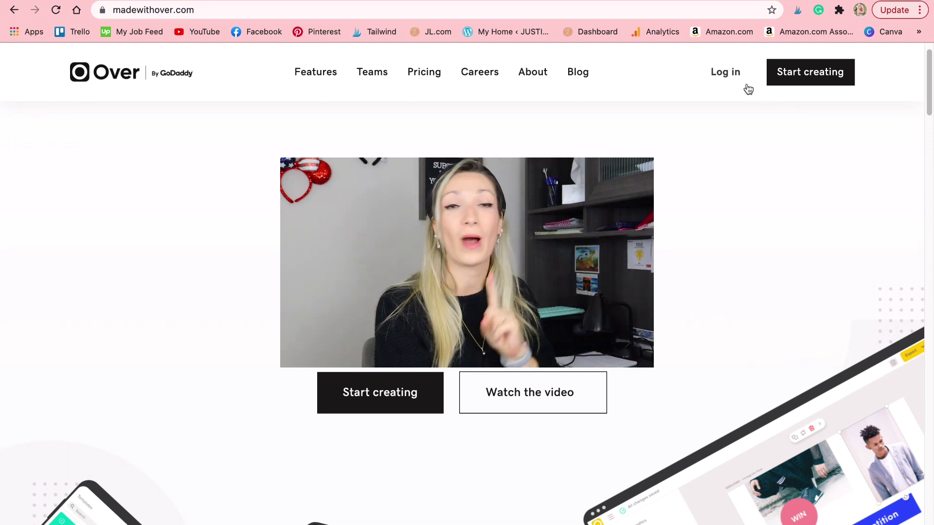
# Log in to Over, browse the Your projects carousel, and close the full projects list
pyautogui.click(735, 76)
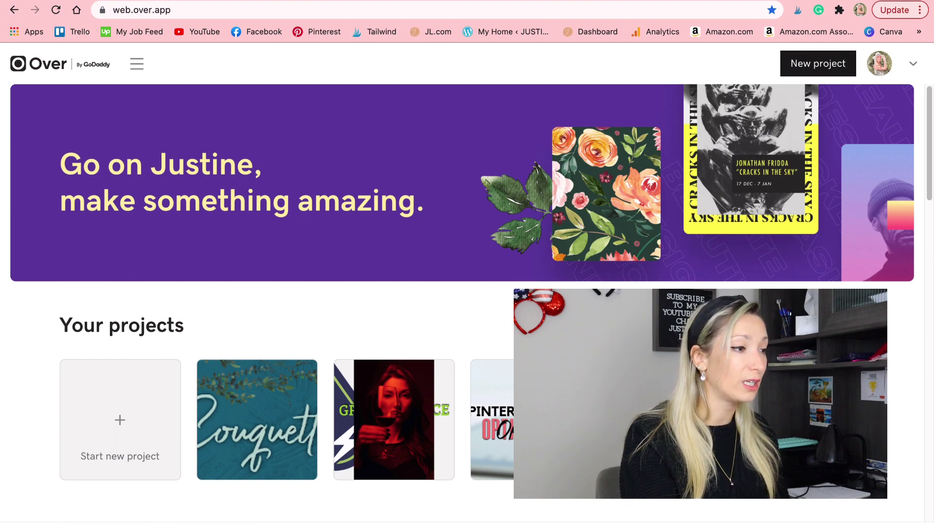
pyautogui.hscroll(10, 286, 420)
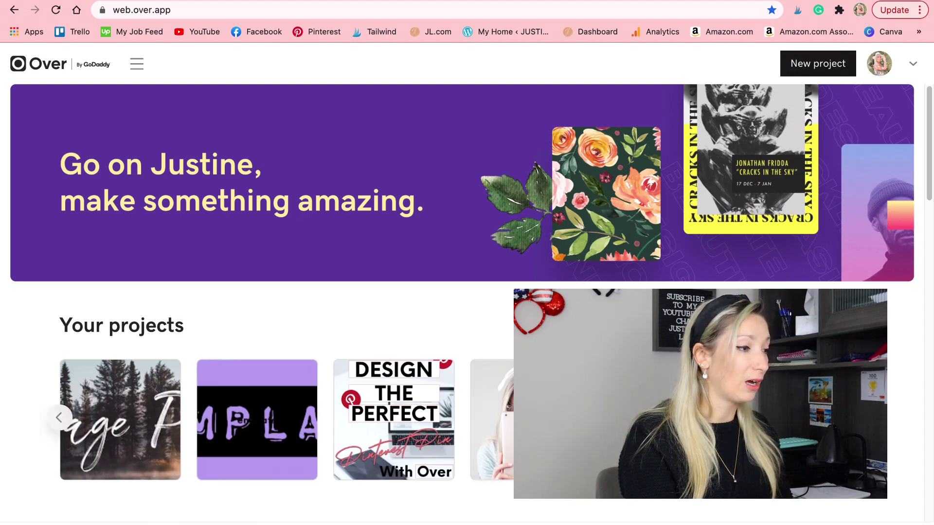
pyautogui.hscroll(-10, 285, 420)
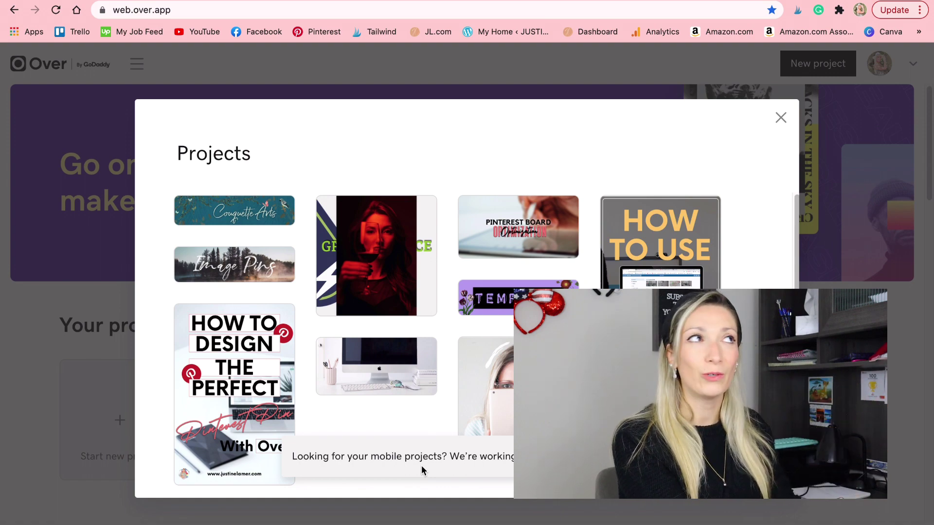
pyautogui.click(780, 118)
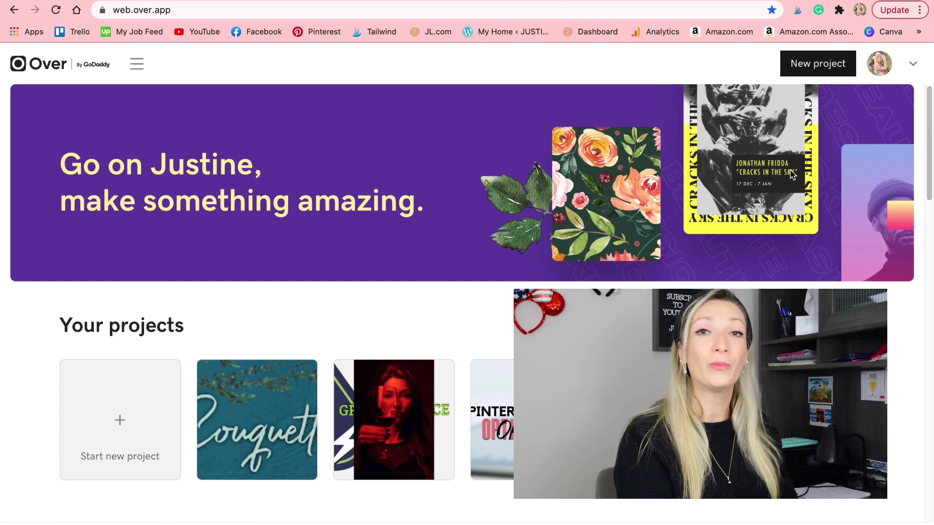
pyautogui.click(138, 64)
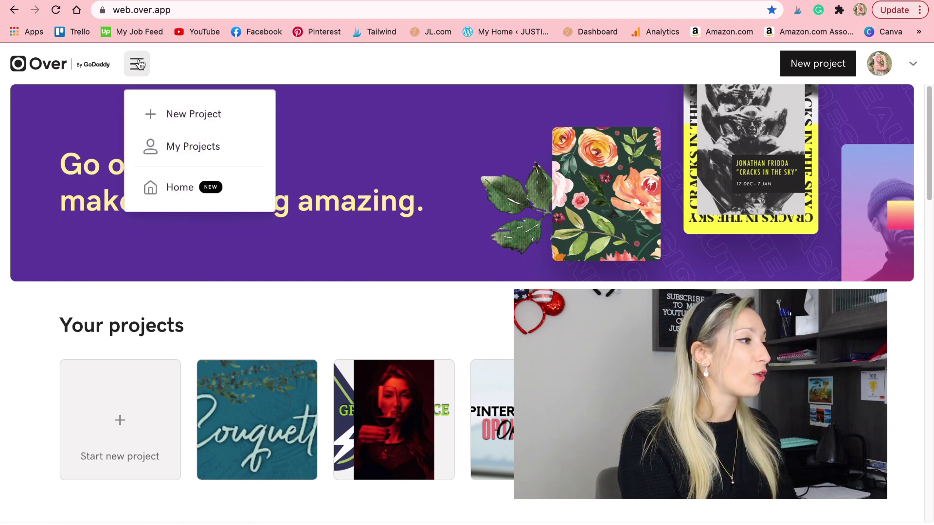
pyautogui.click(197, 147)
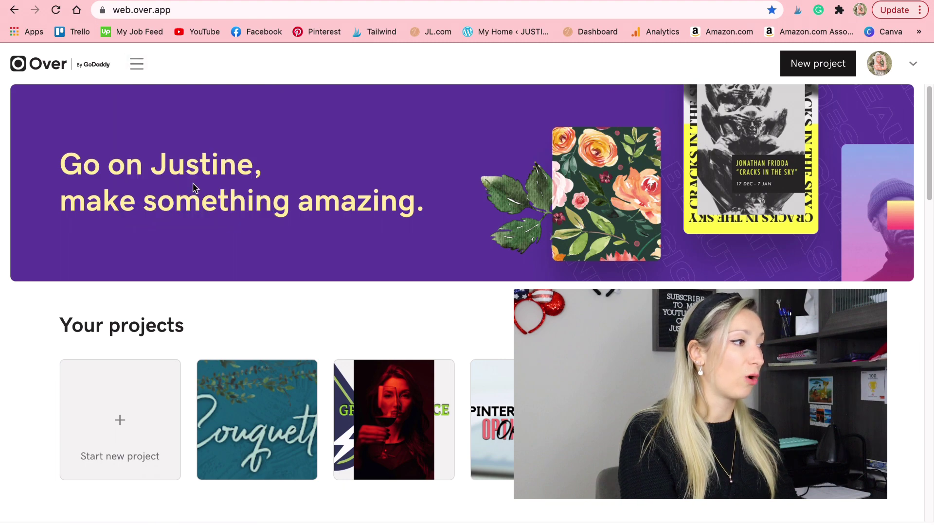
pyautogui.scroll(-10, 193, 188)
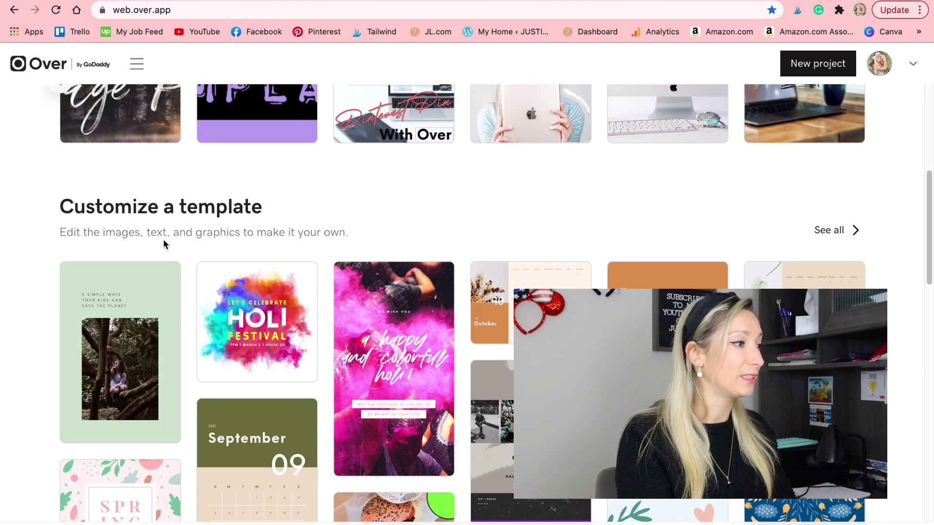
pyautogui.scroll(-15, 571, 283)
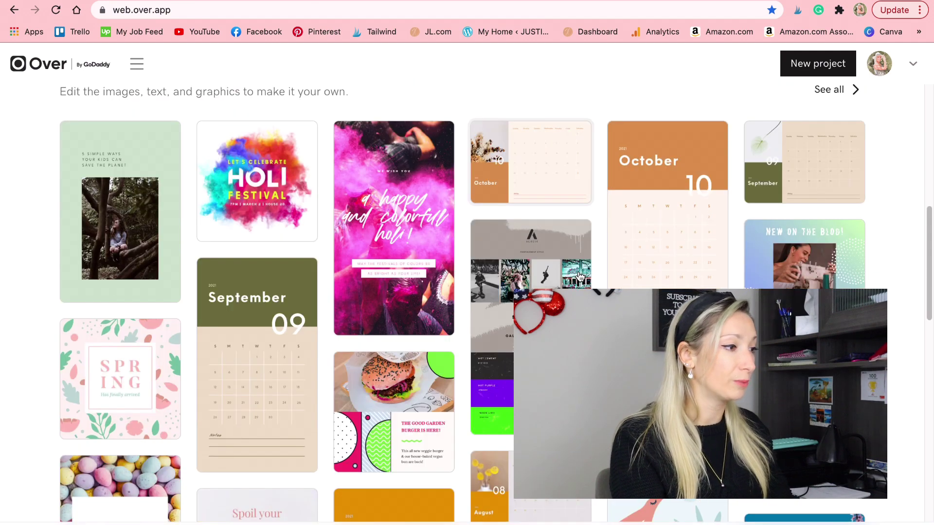
pyautogui.scroll(-10, 583, 280)
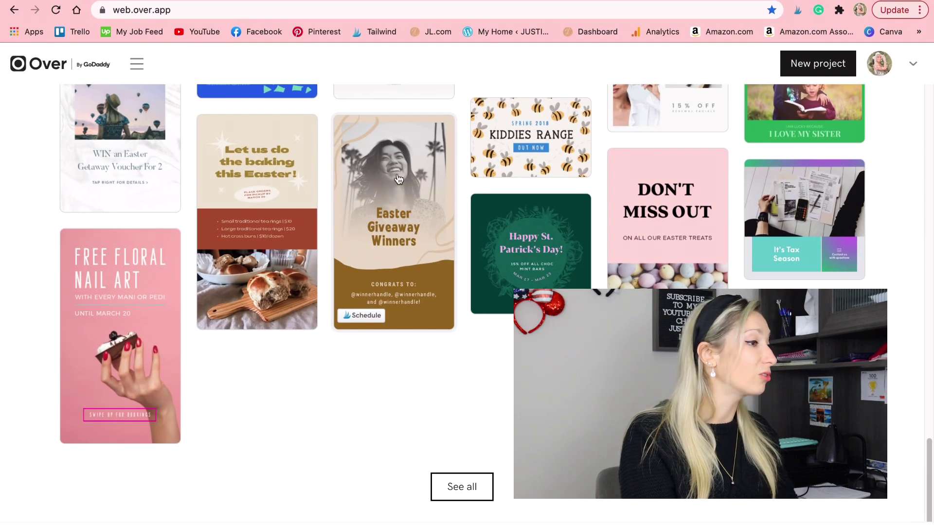
pyautogui.scroll(5, 491, 322)
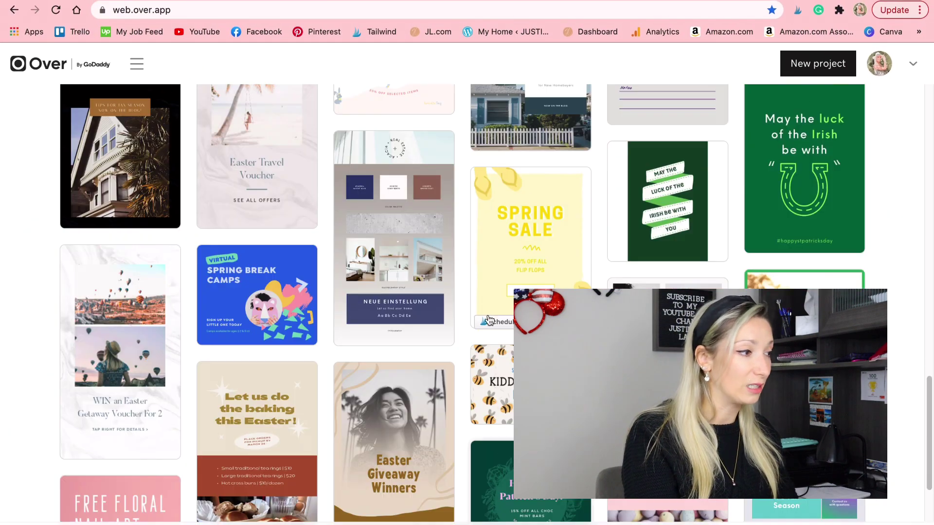
pyautogui.scroll(20, 424, 336)
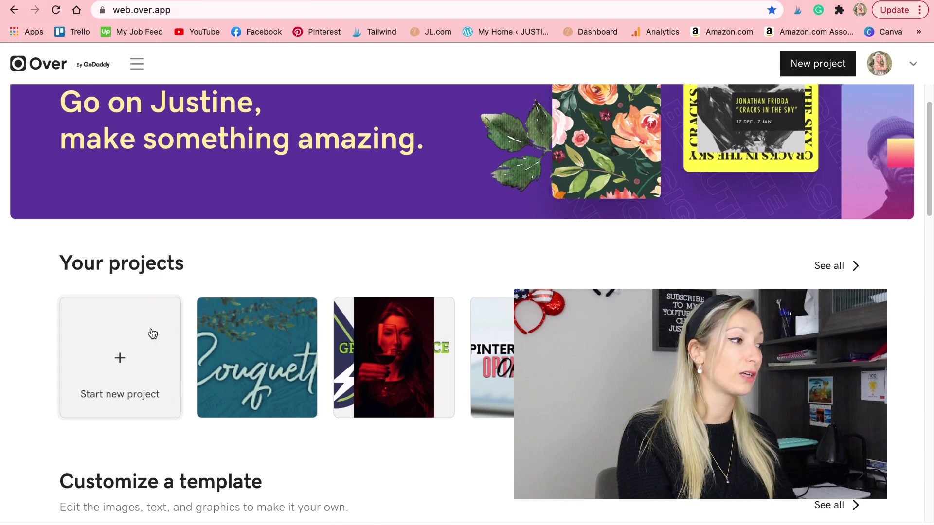
# Start a blank project and resize its canvas to the 1080x1920 Instagram Story preset
pyautogui.click(114, 339)
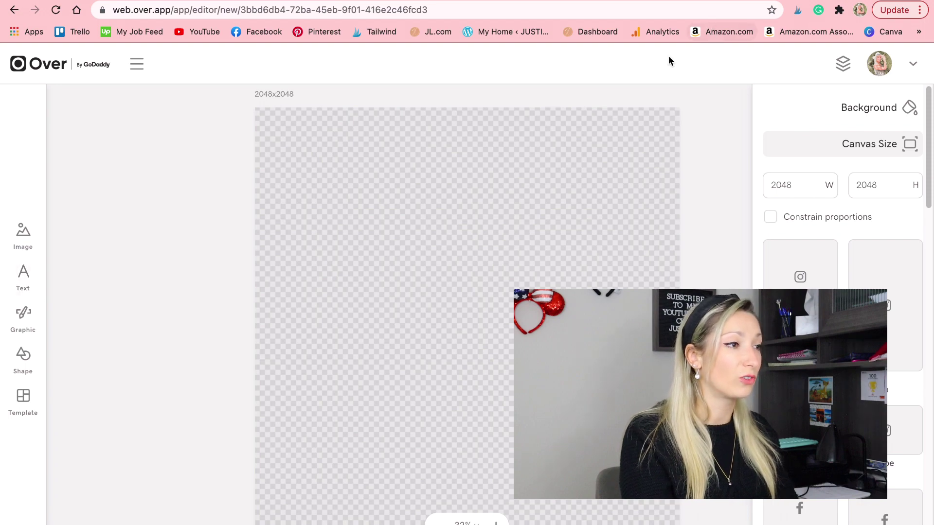
pyautogui.click(843, 63)
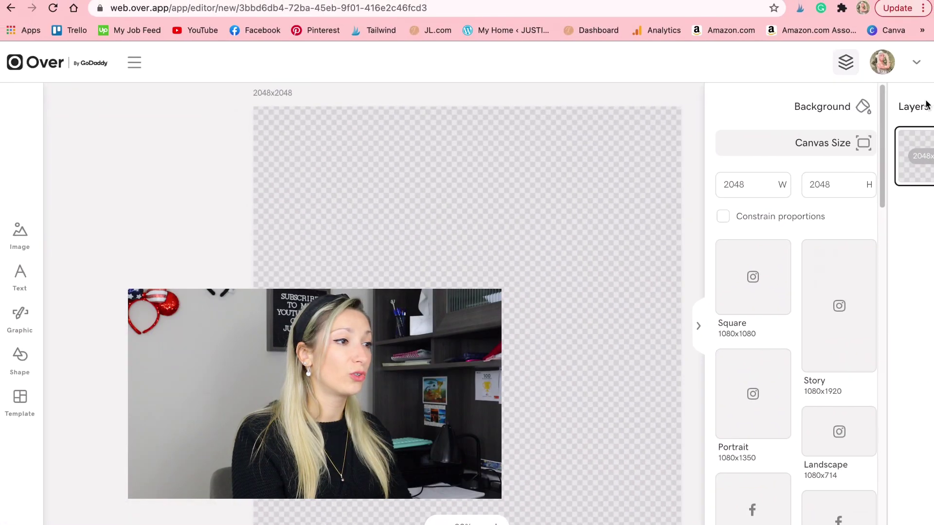
pyautogui.click(932, 95)
pyautogui.moveTo(928, 204); pyautogui.dragTo(929, 230)
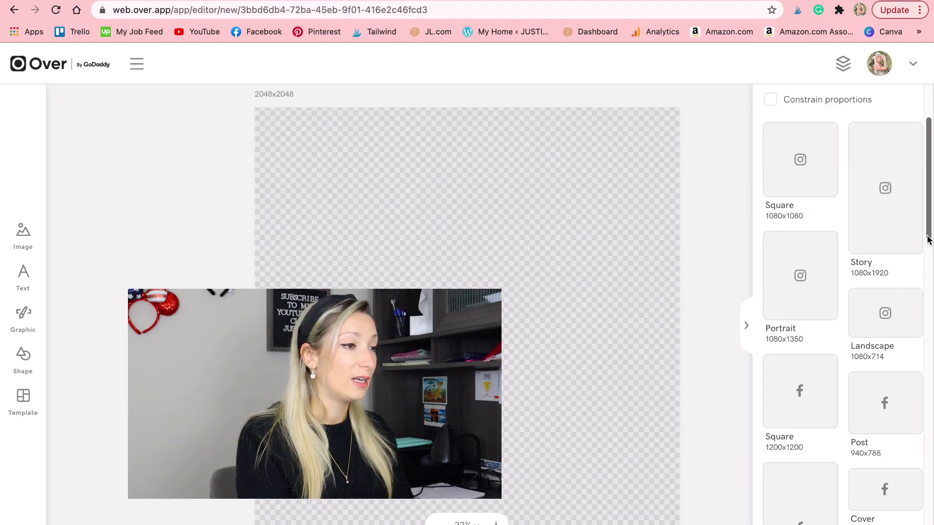
pyautogui.click(897, 217)
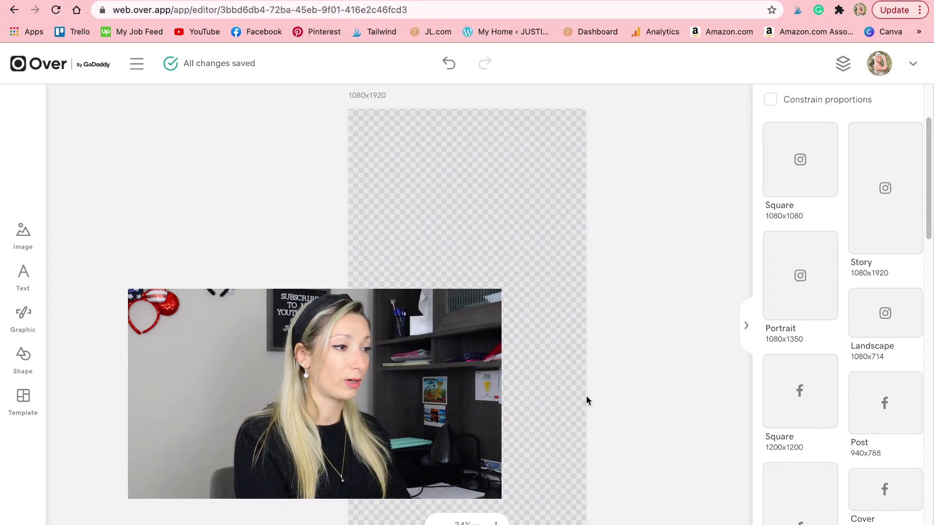
pyautogui.click(748, 328)
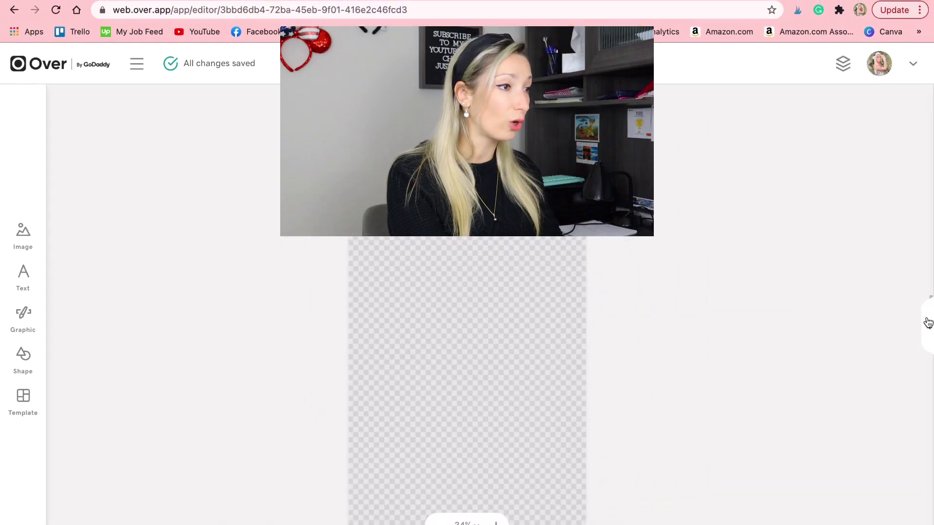
# Try several background colours, including navy and bright blue, then clear the fill
pyautogui.click(929, 326)
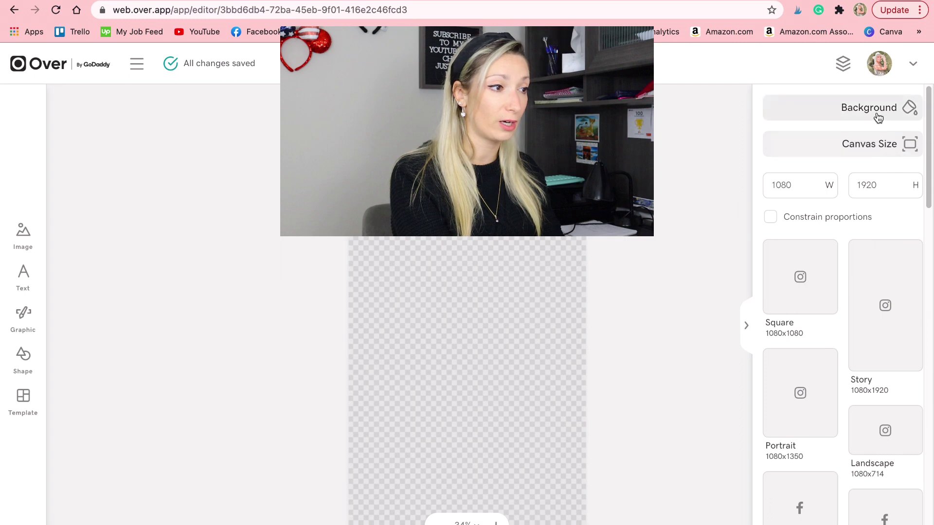
pyautogui.click(879, 117)
pyautogui.click(904, 320)
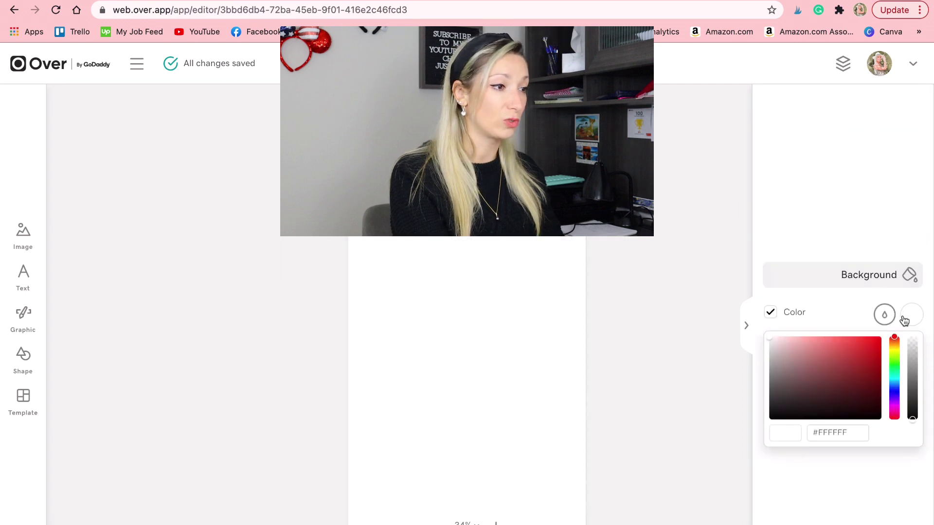
pyautogui.click(836, 378)
pyautogui.click(894, 358)
pyautogui.click(894, 389)
pyautogui.click(851, 364)
pyautogui.click(447, 408)
# Place an Unsplash plant-filled room photo as the background, sized to 995x1492
pyautogui.click(24, 245)
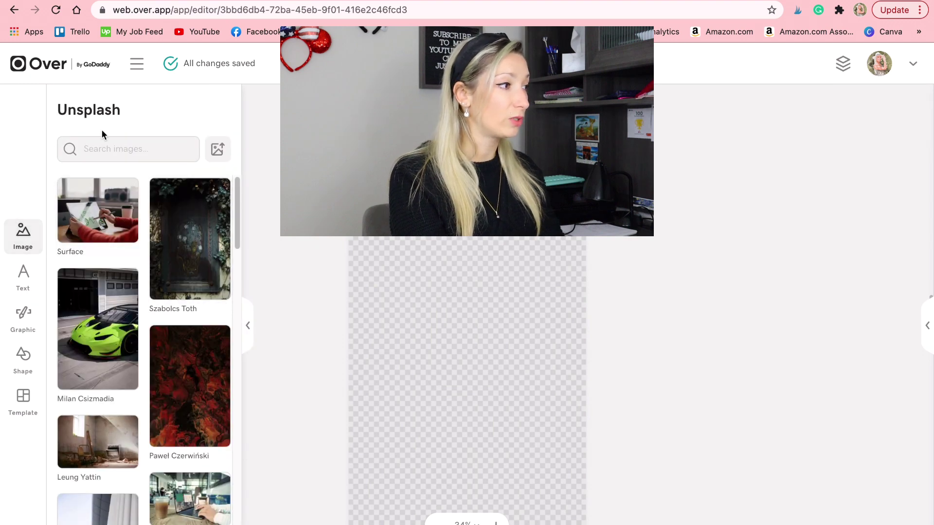
pyautogui.moveTo(86, 111); pyautogui.dragTo(142, 115)
pyautogui.click(148, 120)
pyautogui.scroll(-10, 146, 340)
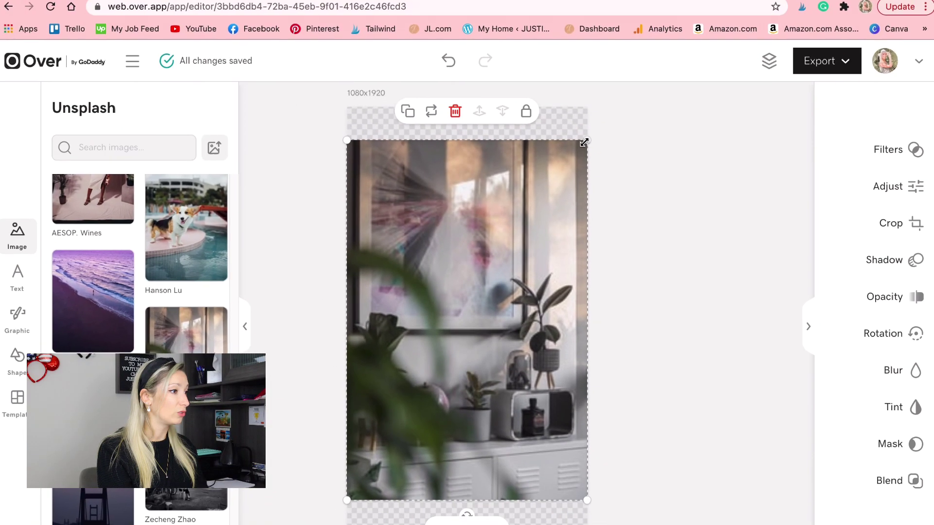
pyautogui.moveTo(586, 137); pyautogui.dragTo(677, 143)
pyautogui.click(720, 243)
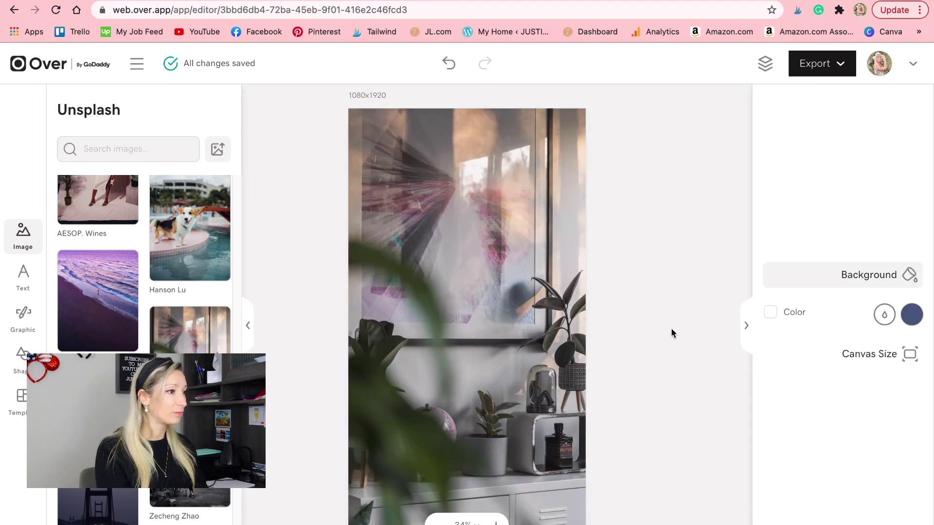
# Review the layers list and add a placeholder text box to the design
pyautogui.click(765, 63)
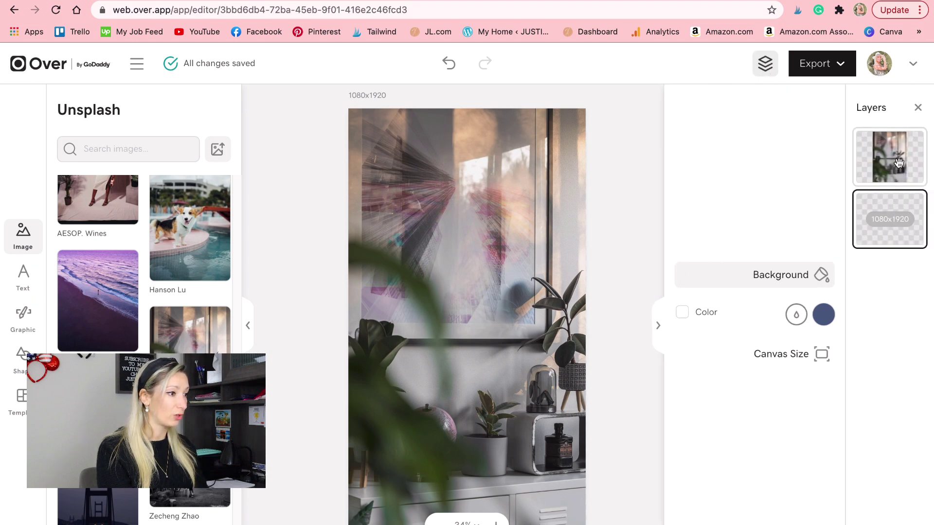
pyautogui.click(659, 326)
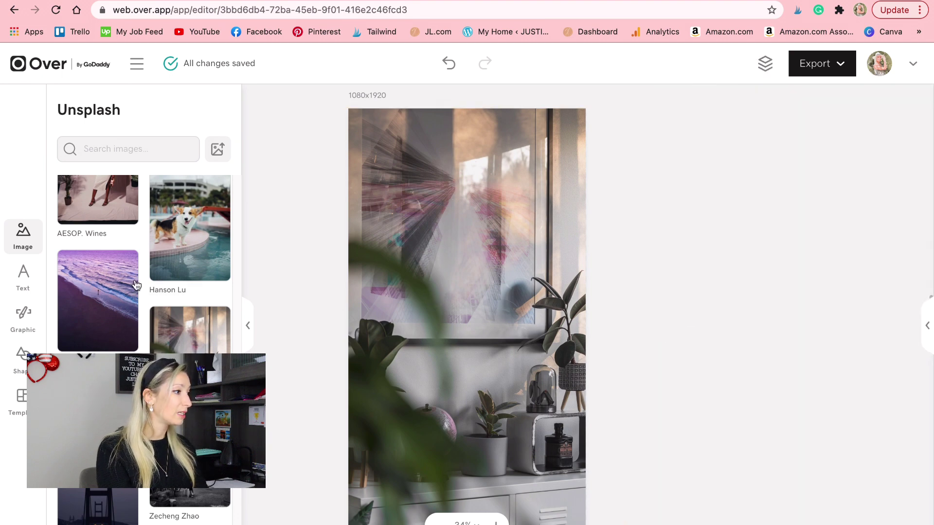
pyautogui.click(23, 275)
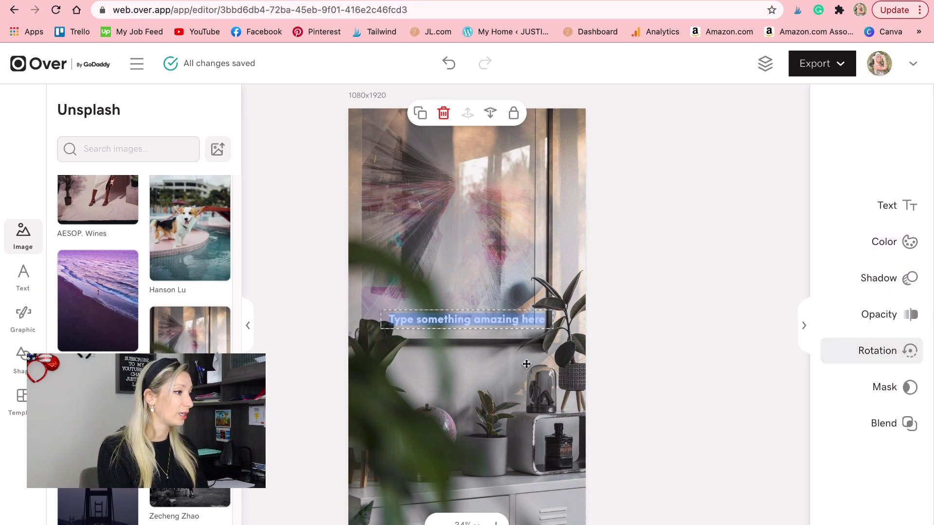
# Replace the placeholder with 'BOSS' and 'BABE' on two lines and select both
pyautogui.click(246, 326)
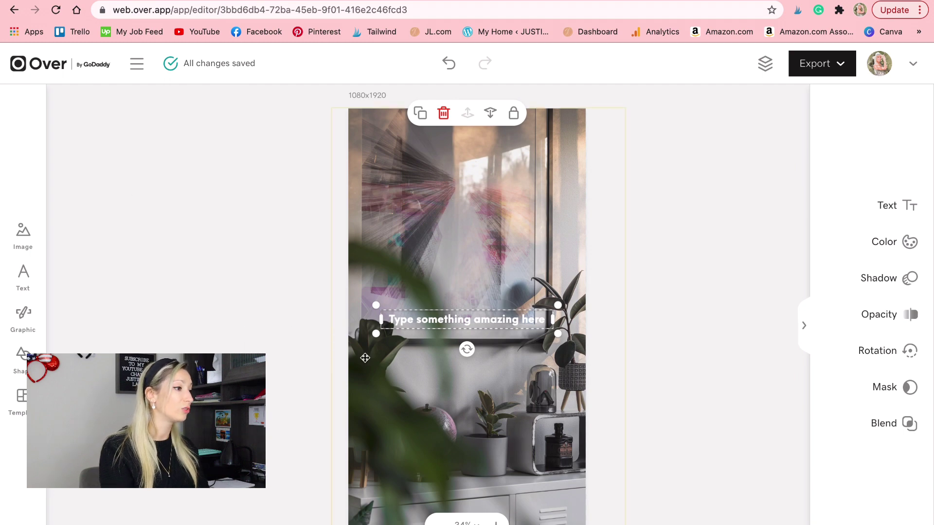
pyautogui.write('BOSS')
pyautogui.press('Return')
pyautogui.write('BABE')
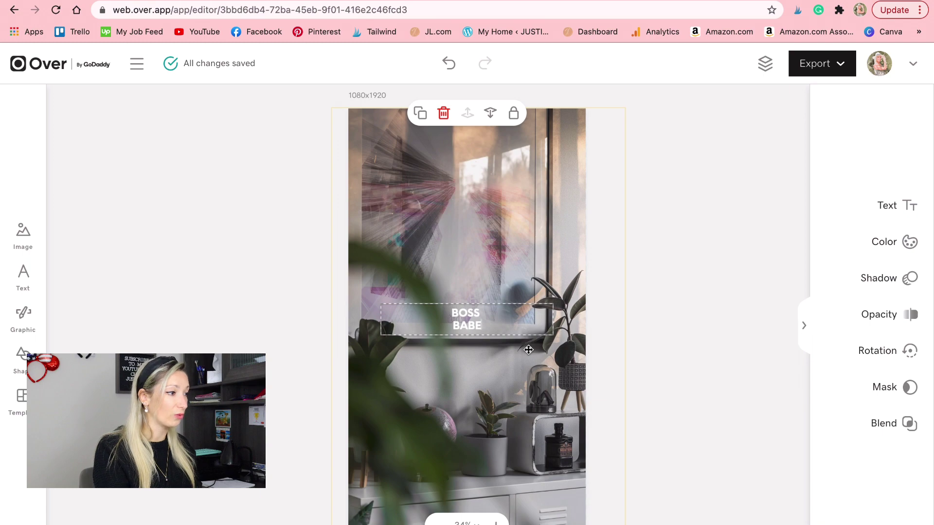
pyautogui.moveTo(491, 325); pyautogui.dragTo(451, 312)
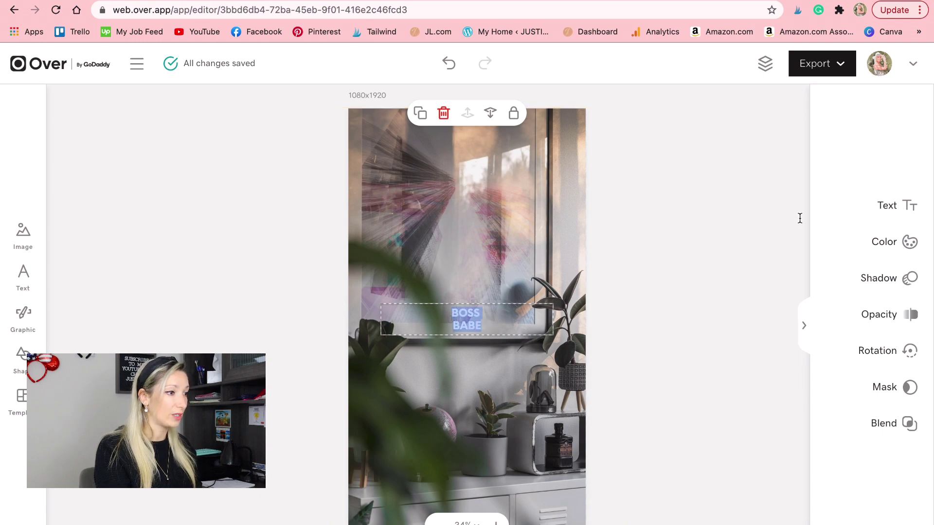
# Set the selected text to the italic Casta font from the full font library
pyautogui.click(895, 211)
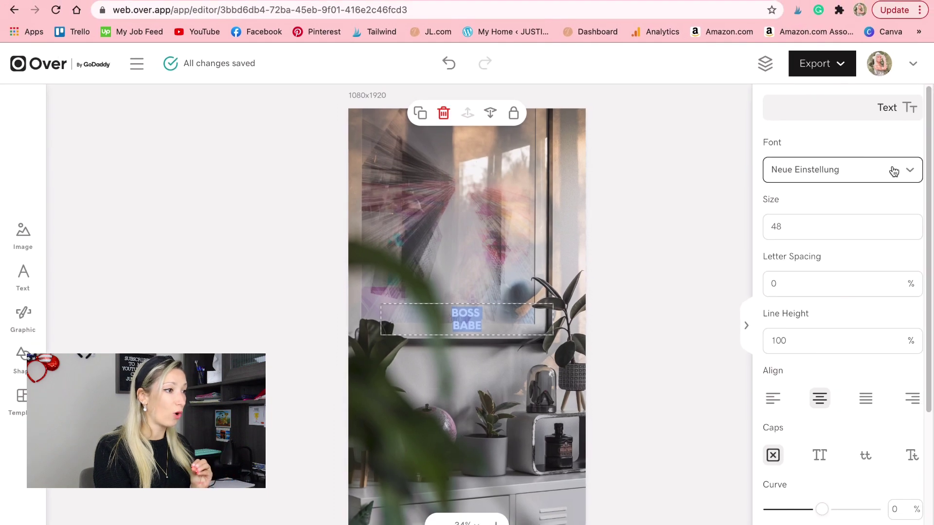
pyautogui.click(894, 172)
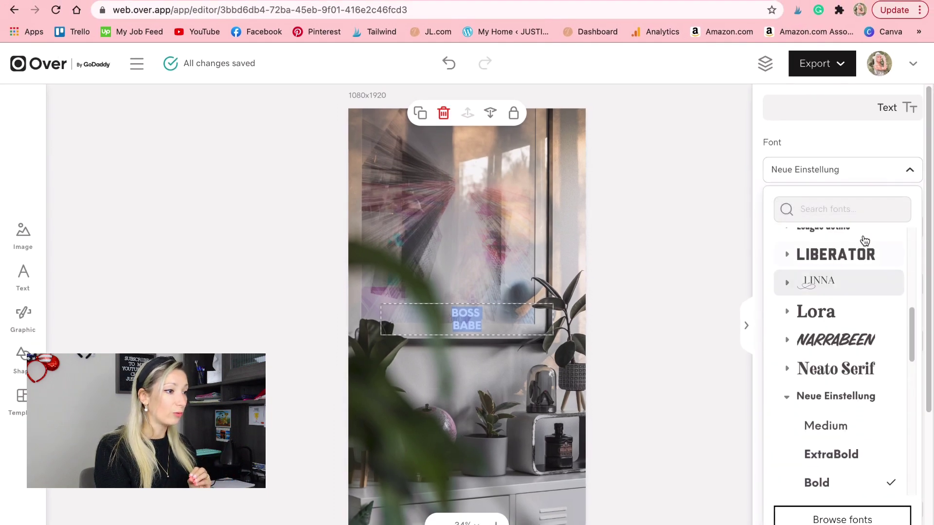
pyautogui.scroll(-8, 844, 323)
pyautogui.scroll(15, 835, 324)
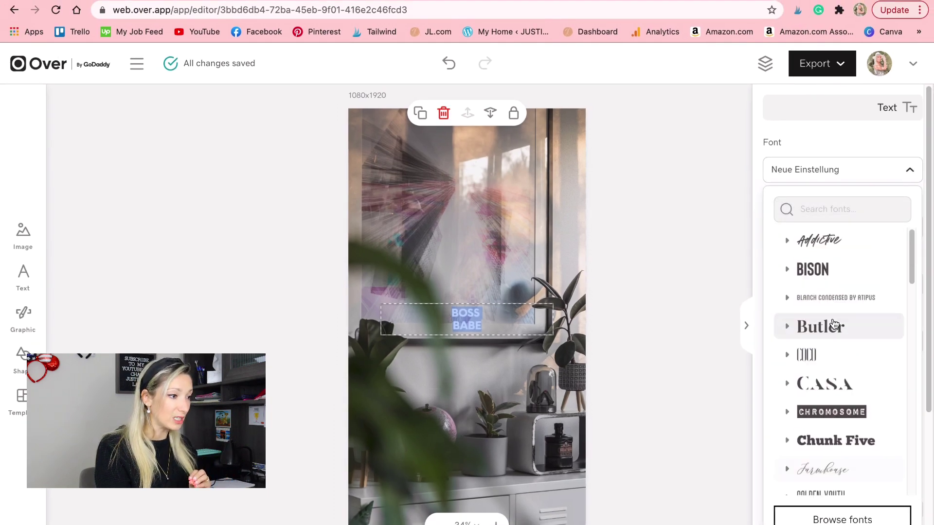
pyautogui.scroll(-10, 833, 324)
pyautogui.scroll(-5, 835, 364)
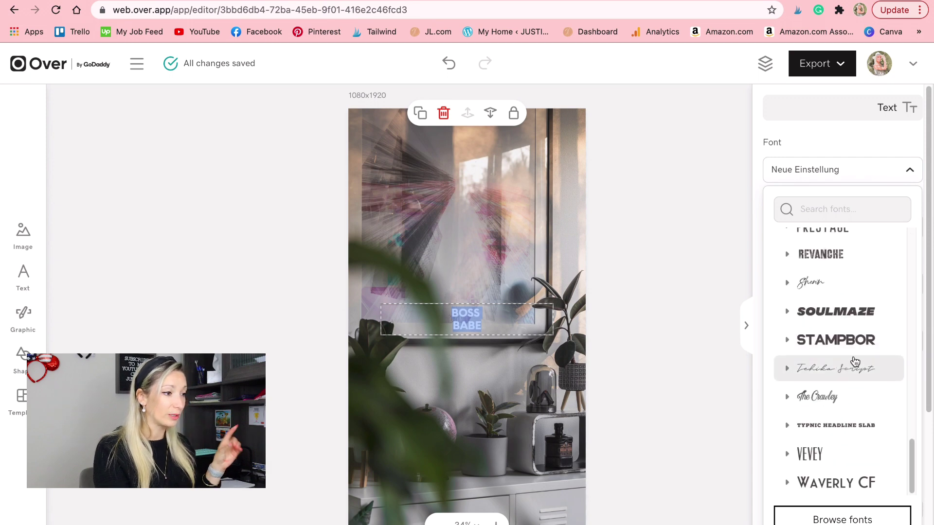
pyautogui.click(855, 520)
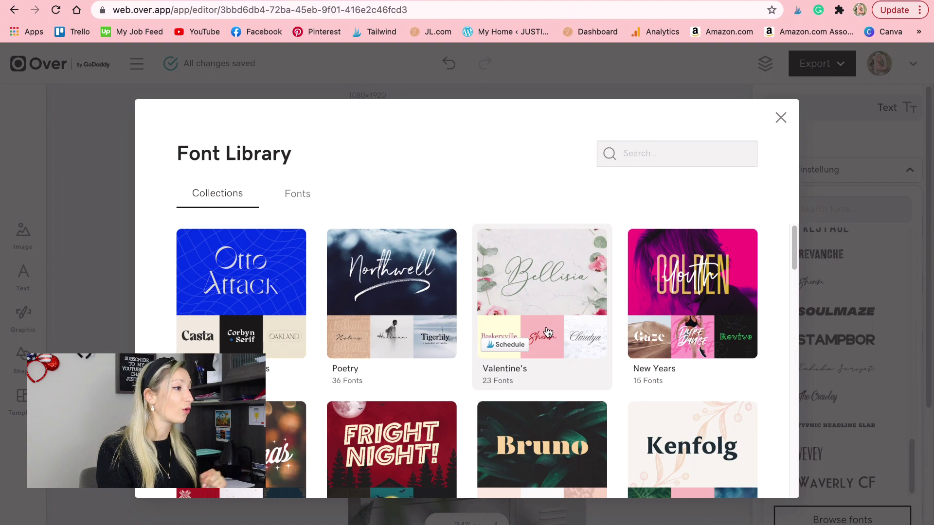
pyautogui.scroll(-10, 496, 321)
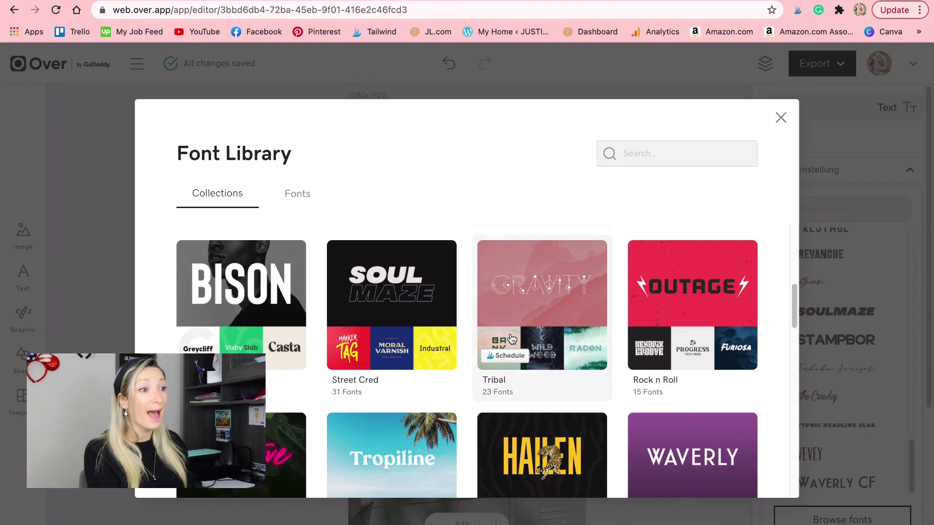
pyautogui.scroll(-4, 520, 342)
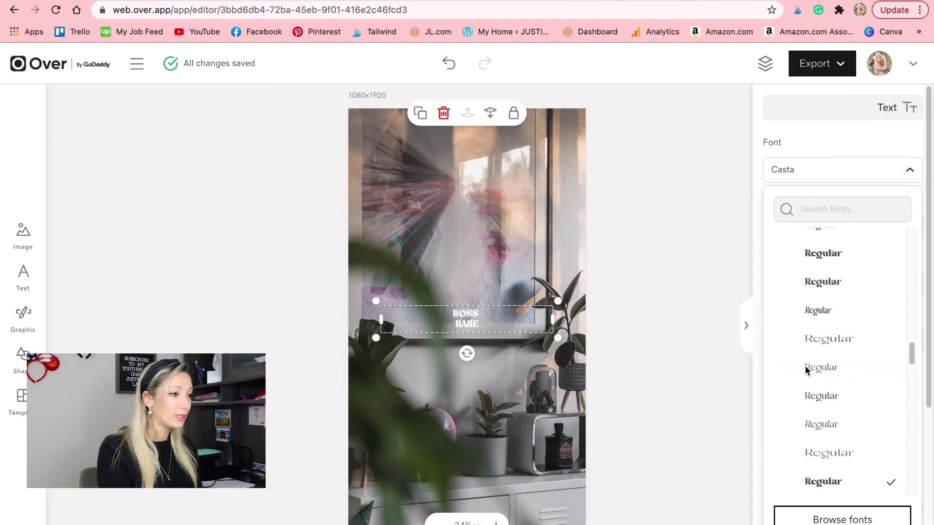
pyautogui.moveTo(913, 353); pyautogui.dragTo(911, 317)
pyautogui.click(892, 268)
pyautogui.scroll(2, 843, 355)
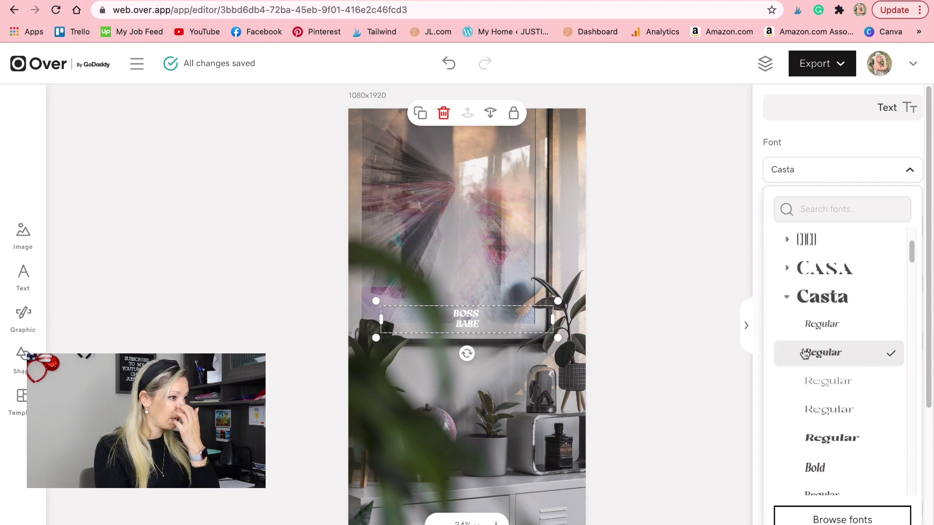
pyautogui.click(781, 353)
# Set the text size to 200 and letter spacing to 3%
pyautogui.moveTo(903, 228); pyautogui.dragTo(760, 222)
pyautogui.write('100')
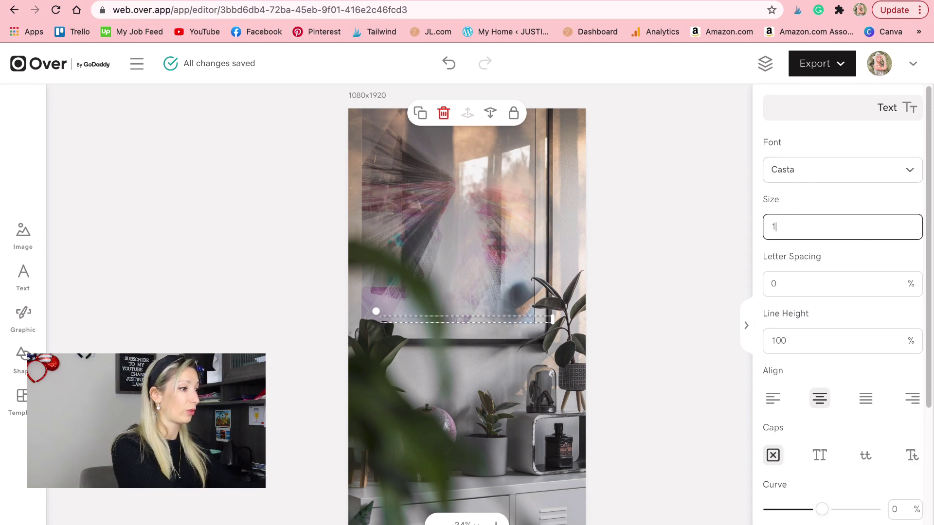
pyautogui.press('BackSpace')
pyautogui.press('BackSpace')
pyautogui.press('BackSpace')
pyautogui.write('200')
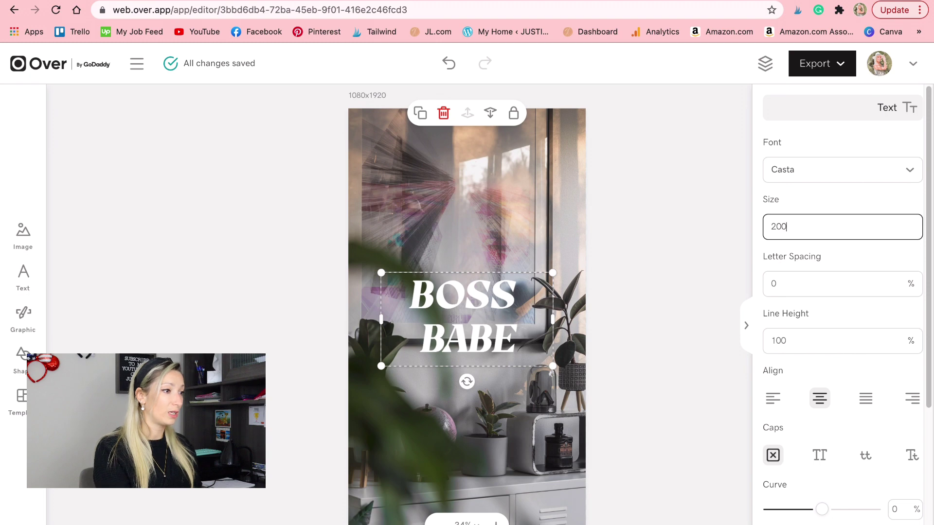
pyautogui.moveTo(903, 295); pyautogui.dragTo(763, 288)
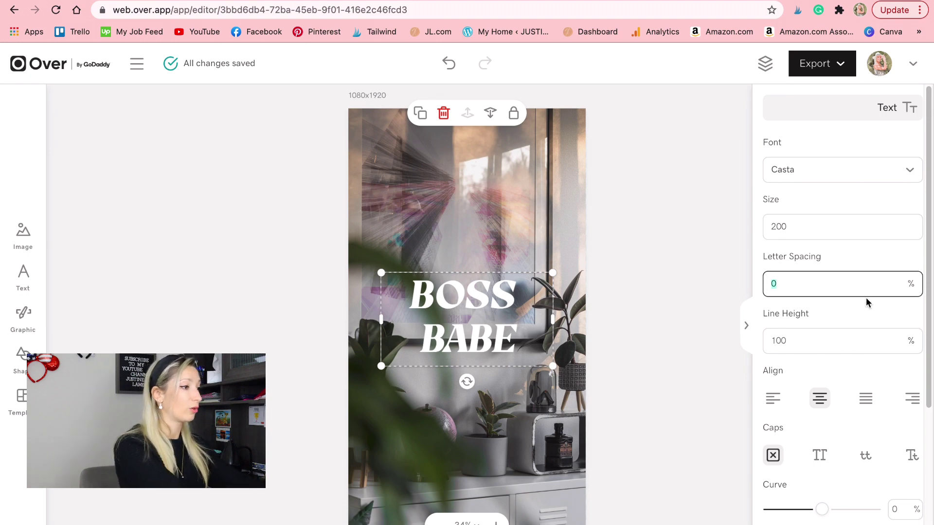
pyautogui.write('30')
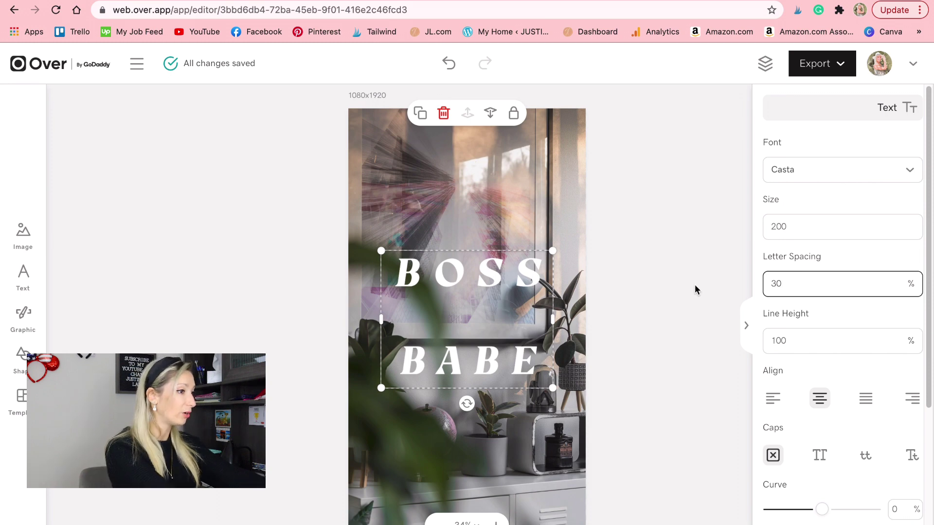
pyautogui.press('BackSpace')
pyautogui.press('BackSpace')
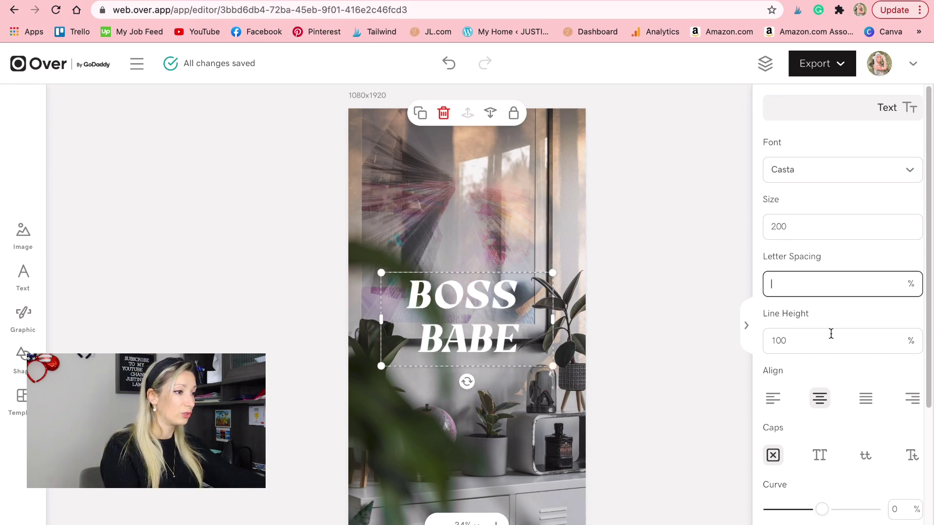
pyautogui.write('3')
# Try line height 150 before returning to 100, and keep centred alignment
pyautogui.click(879, 351)
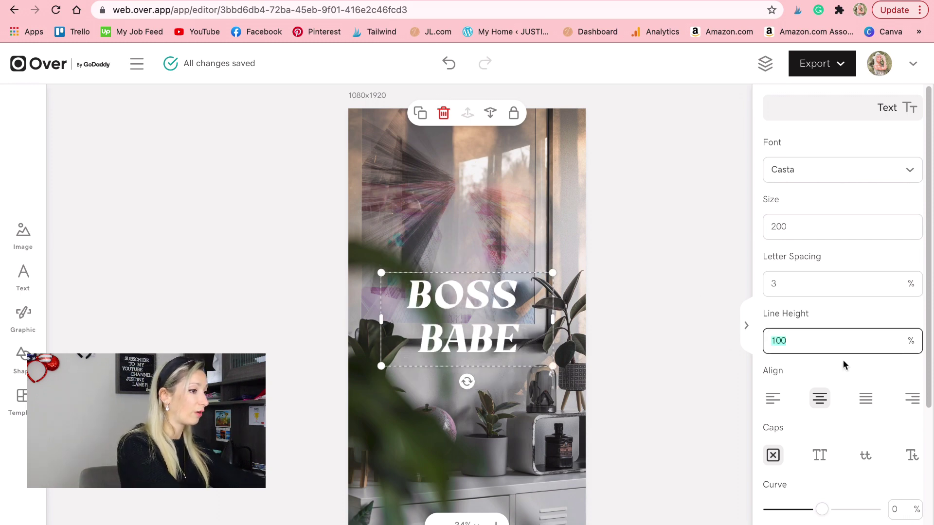
pyautogui.write('150')
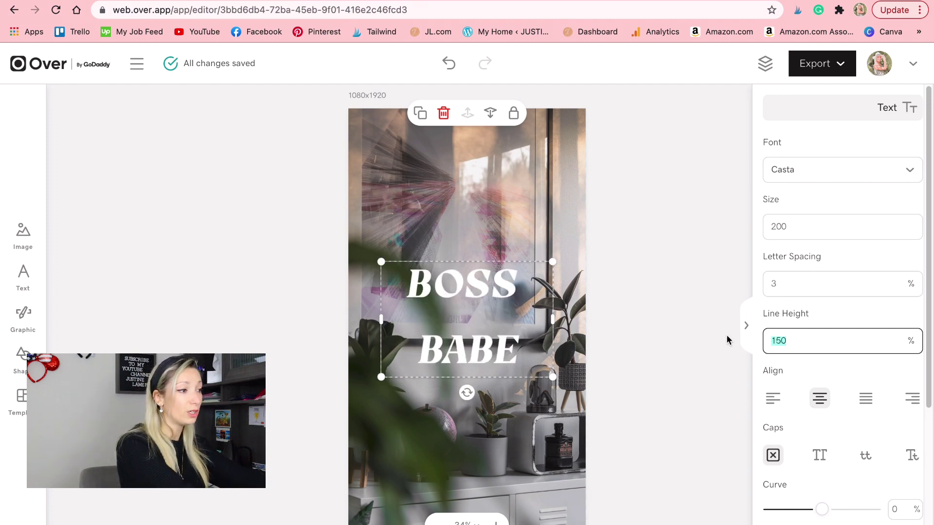
pyautogui.write('100')
pyautogui.click(773, 400)
pyautogui.click(820, 400)
pyautogui.click(903, 400)
pyautogui.click(820, 400)
pyautogui.click(773, 400)
pyautogui.click(819, 400)
# Make the text all capitals and curve it into an 82% arc
pyautogui.scroll(-1, 823, 426)
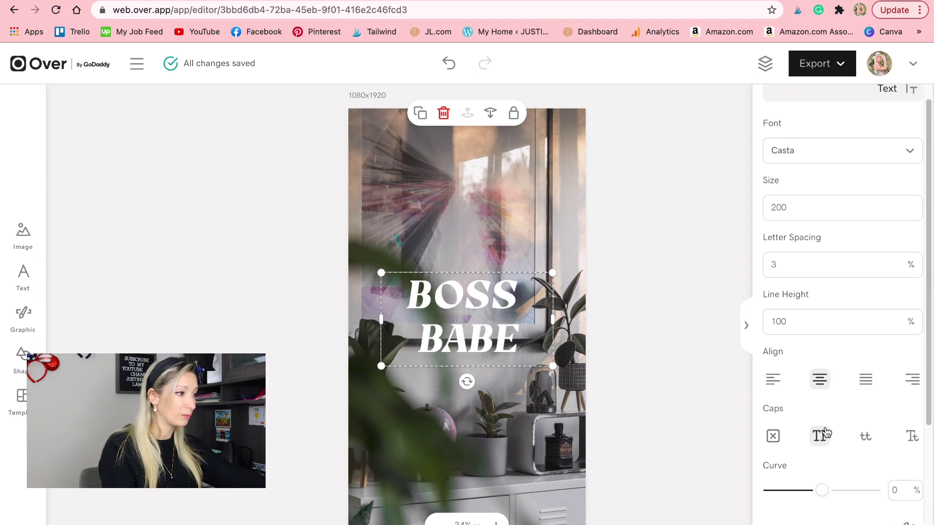
pyautogui.click(867, 437)
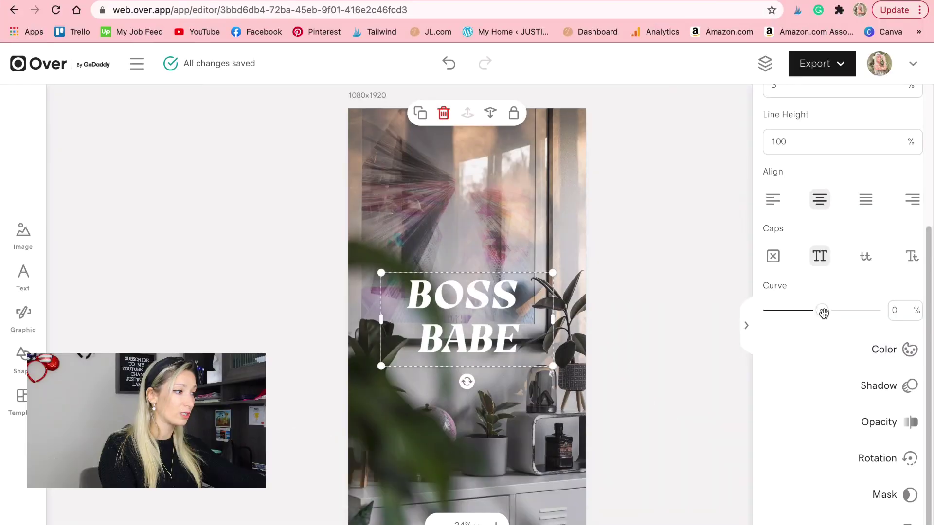
pyautogui.moveTo(823, 314)
pyautogui.mouseDown()
pyautogui.moveTo(813, 314)
pyautogui.moveTo(870, 320)
pyautogui.mouseUp()
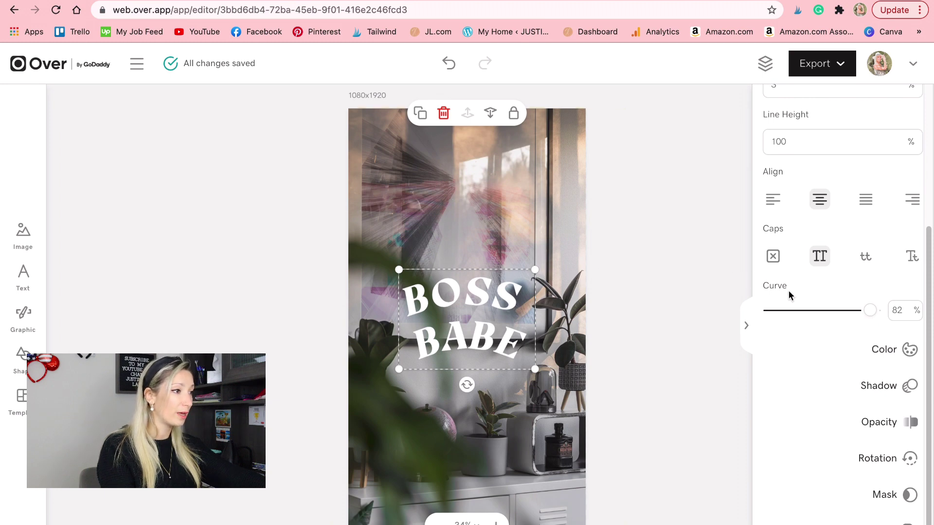
# Enlarge the BOSS BABE text to size 264 and centre it on the story
pyautogui.scroll(5, 815, 296)
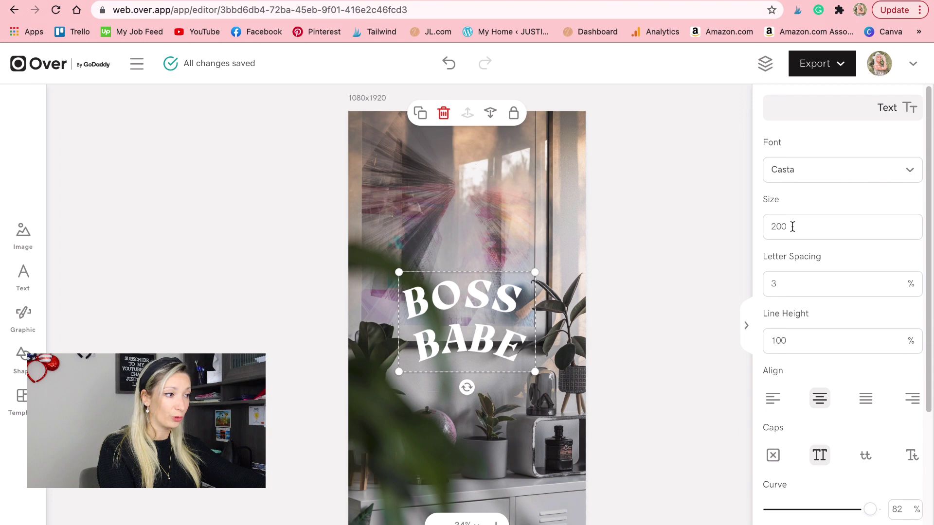
pyautogui.moveTo(793, 227); pyautogui.dragTo(760, 228)
pyautogui.moveTo(536, 272); pyautogui.dragTo(581, 246)
pyautogui.moveTo(789, 226); pyautogui.dragTo(758, 229)
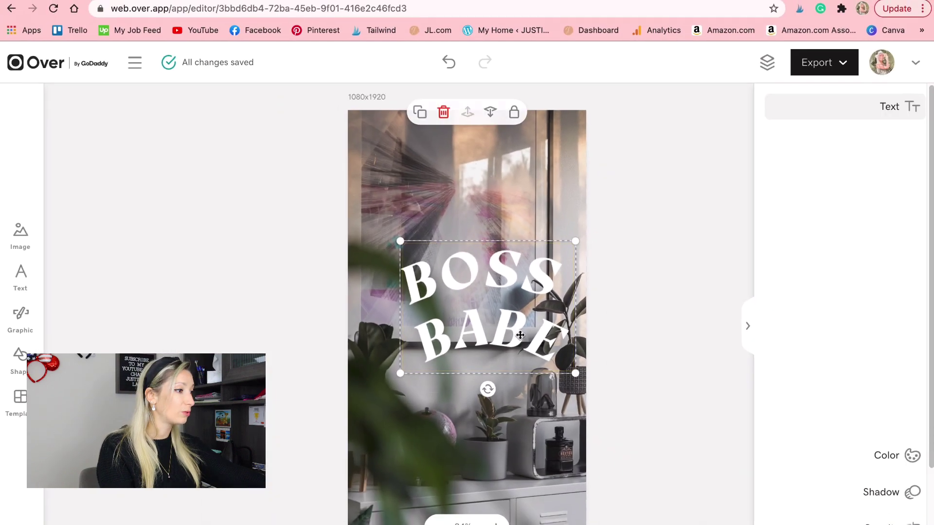
pyautogui.moveTo(514, 336); pyautogui.dragTo(499, 351)
# Colour the text pink after trying a dusty pink and a plum sampled from the photo
pyautogui.scroll(-4, 849, 338)
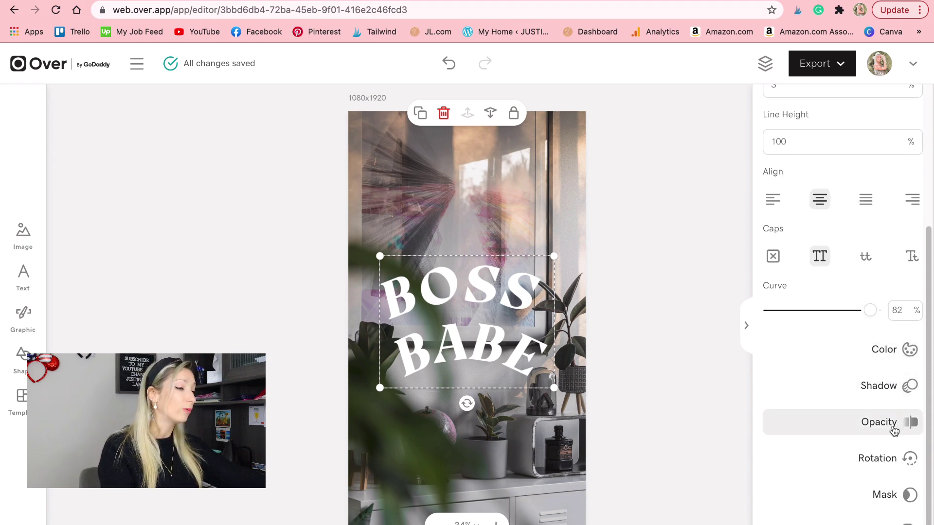
pyautogui.click(879, 351)
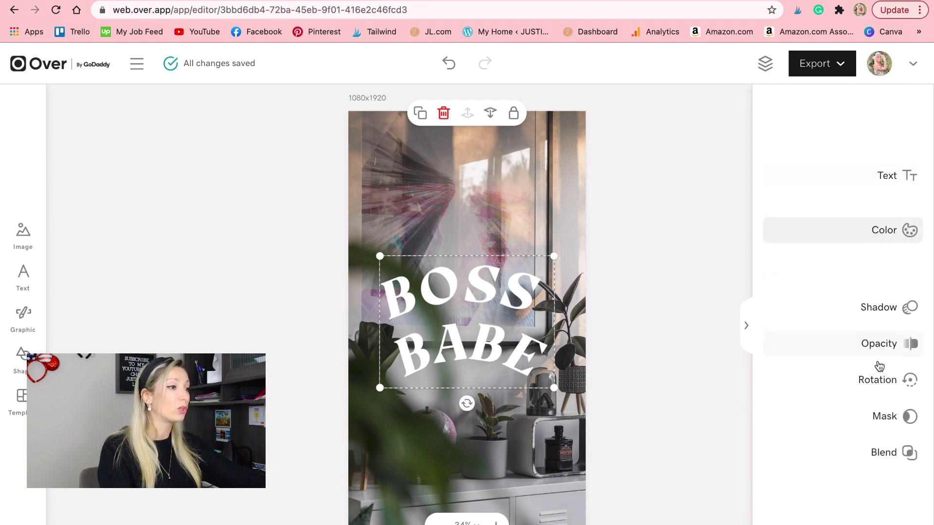
pyautogui.click(801, 260)
pyautogui.click(855, 294)
pyautogui.moveTo(855, 294)
pyautogui.mouseDown()
pyautogui.moveTo(798, 309)
pyautogui.moveTo(809, 321)
pyautogui.moveTo(786, 306)
pyautogui.mouseUp()
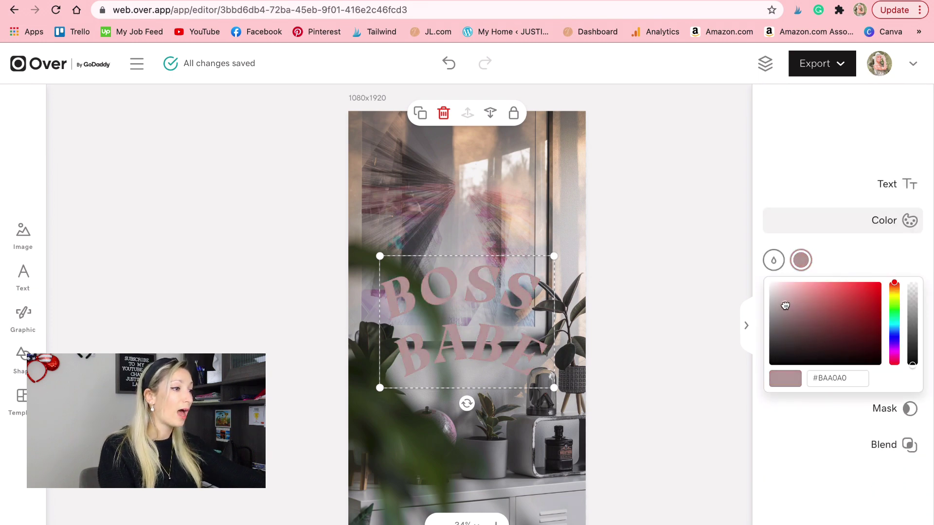
pyautogui.click(773, 262)
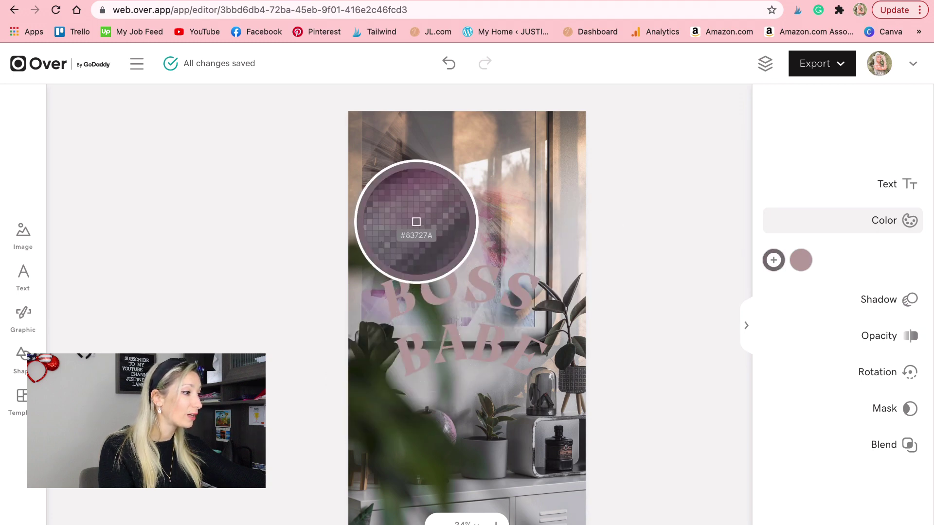
pyautogui.click(418, 216)
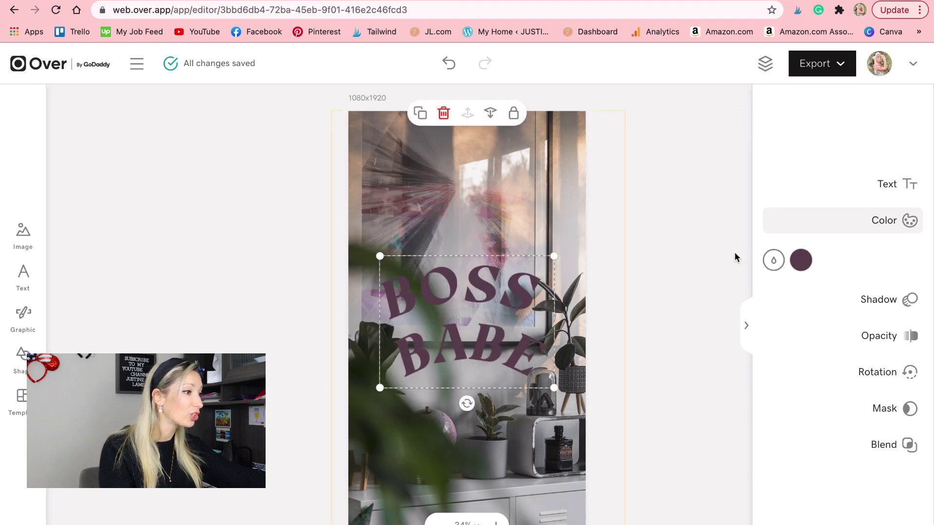
pyautogui.click(774, 260)
pyautogui.click(882, 312)
# Add a black text shadow at about 69% opacity and 31% blur
pyautogui.click(899, 192)
pyautogui.moveTo(813, 274); pyautogui.dragTo(845, 275)
pyautogui.moveTo(762, 379); pyautogui.dragTo(799, 381)
# Set the text shadow offset to X 3 and Y 4
pyautogui.click(807, 330)
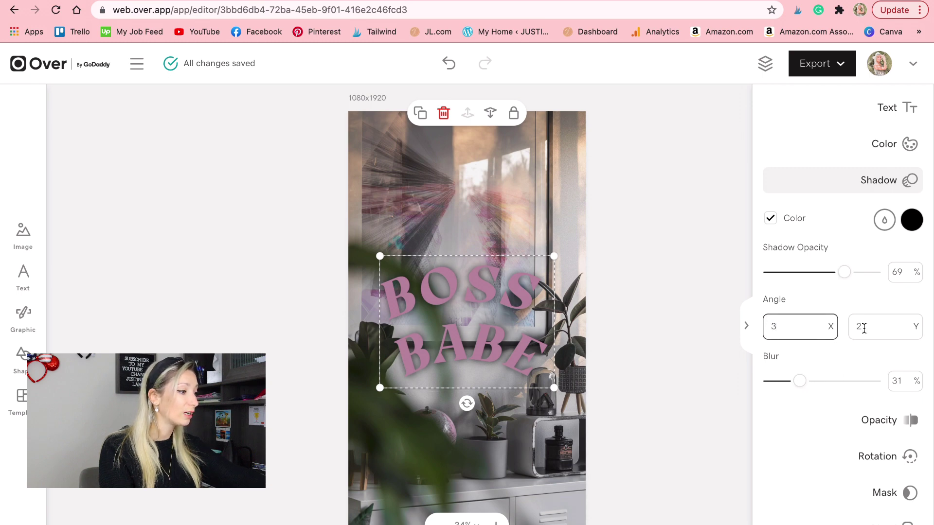
pyautogui.press('Tab')
pyautogui.write('4')
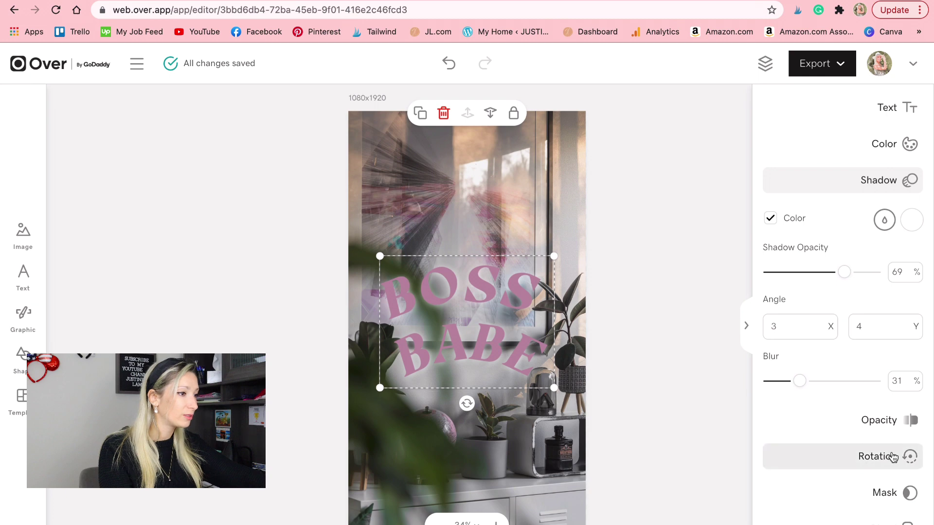
# Tilt the text to -4 degrees, undoing a trial horizontal flip
pyautogui.click(891, 457)
pyautogui.moveTo(825, 366)
pyautogui.mouseDown()
pyautogui.moveTo(804, 367)
pyautogui.moveTo(819, 369)
pyautogui.mouseUp()
pyautogui.click(882, 395)
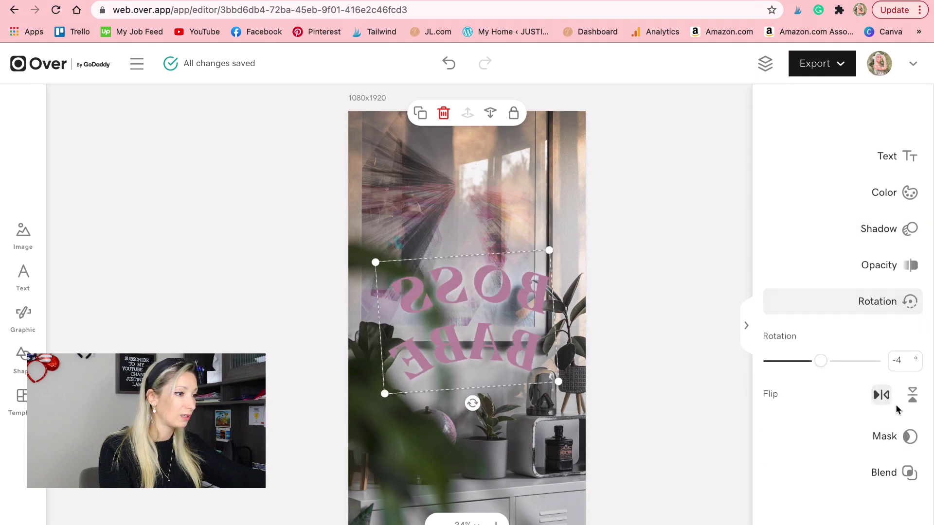
pyautogui.click(888, 400)
pyautogui.click(919, 445)
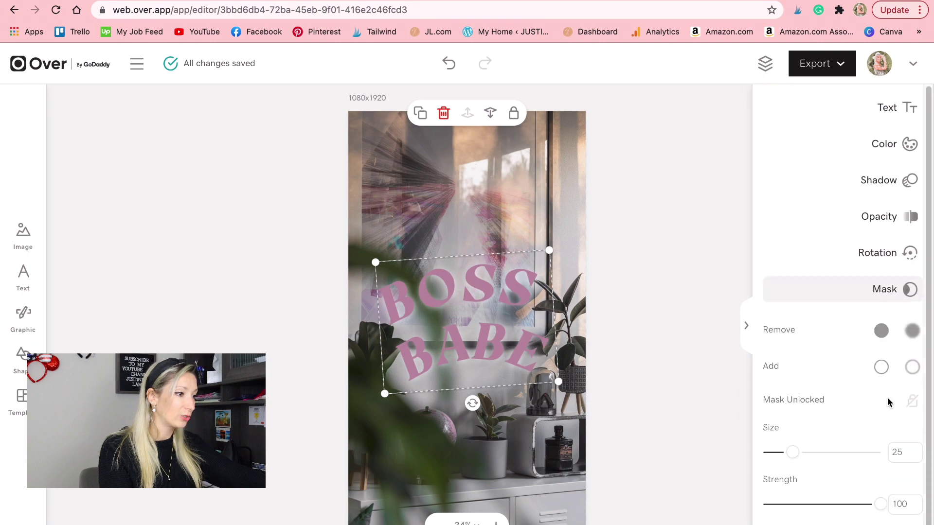
pyautogui.scroll(-1, 871, 475)
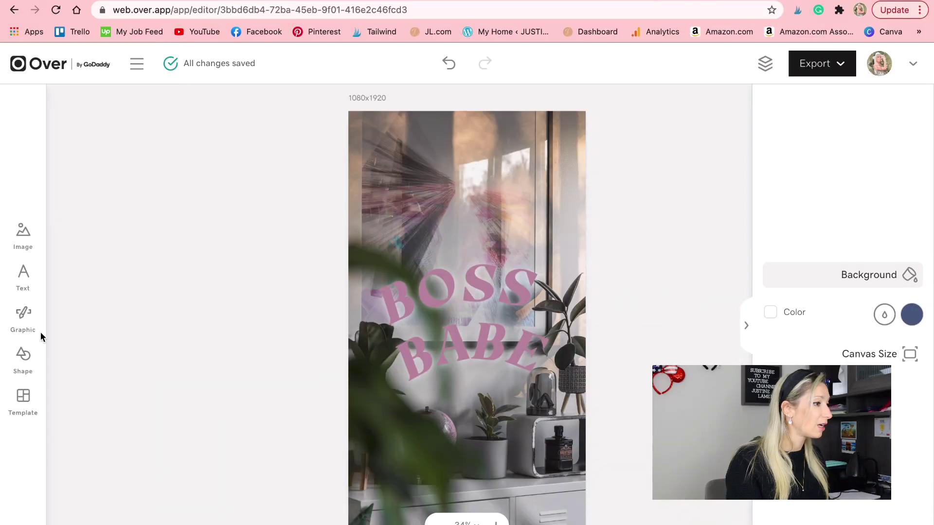
# Open the Graphics library and scroll through the graphic packs
pyautogui.click(24, 321)
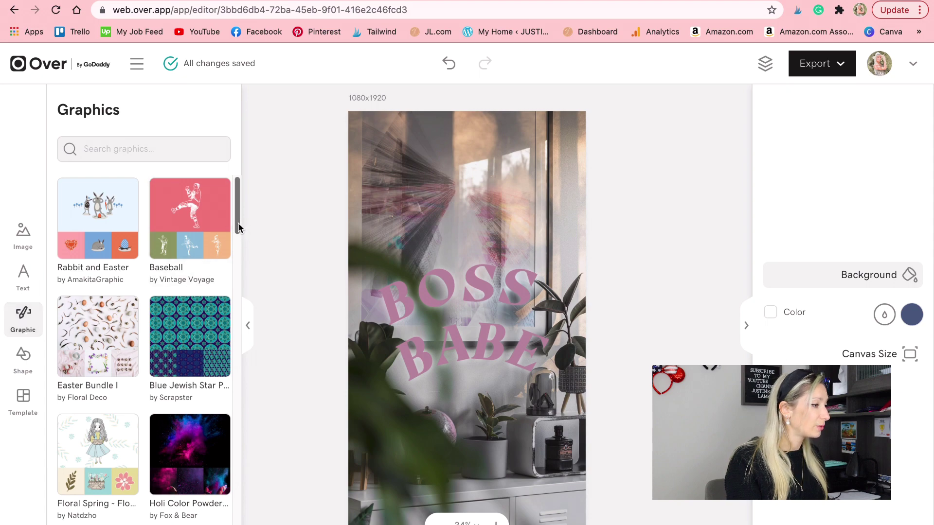
pyautogui.moveTo(239, 223); pyautogui.dragTo(245, 452)
pyautogui.scroll(-10, 146, 350)
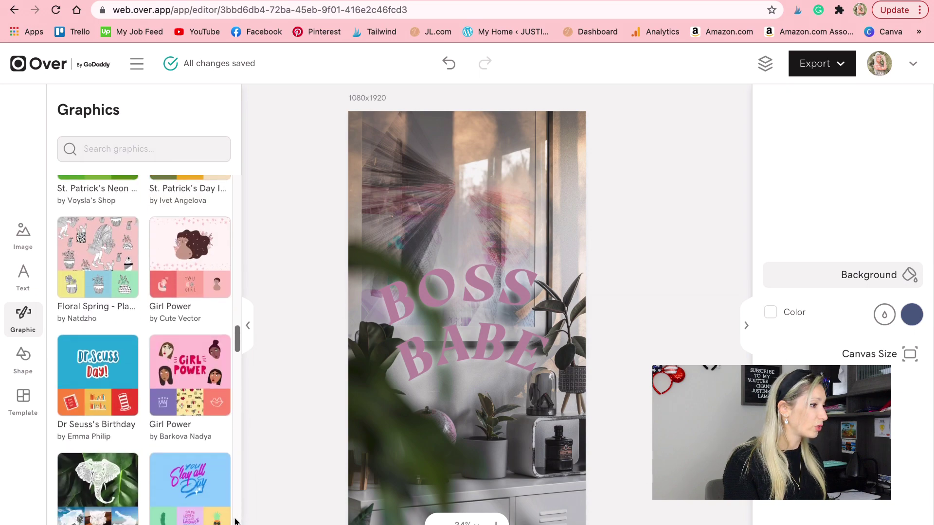
pyautogui.scroll(-3, 145, 350)
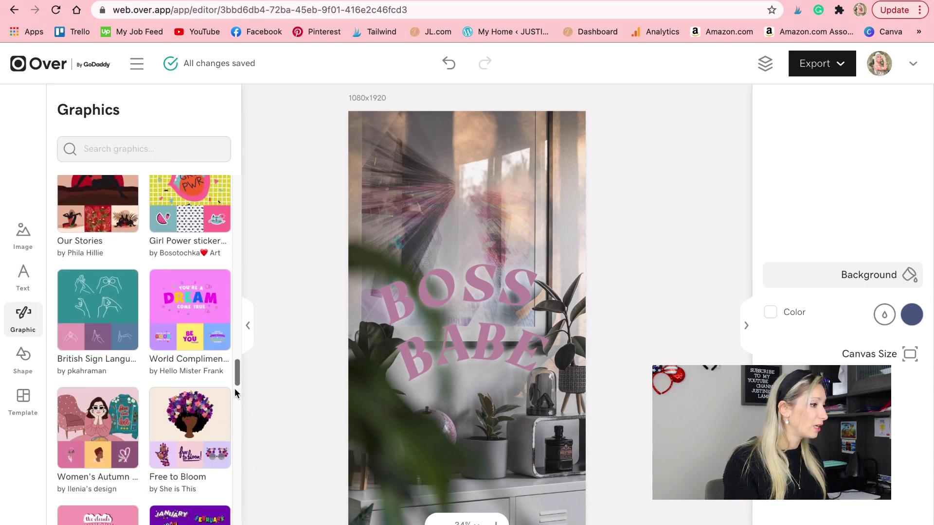
pyautogui.moveTo(238, 376); pyautogui.dragTo(237, 428)
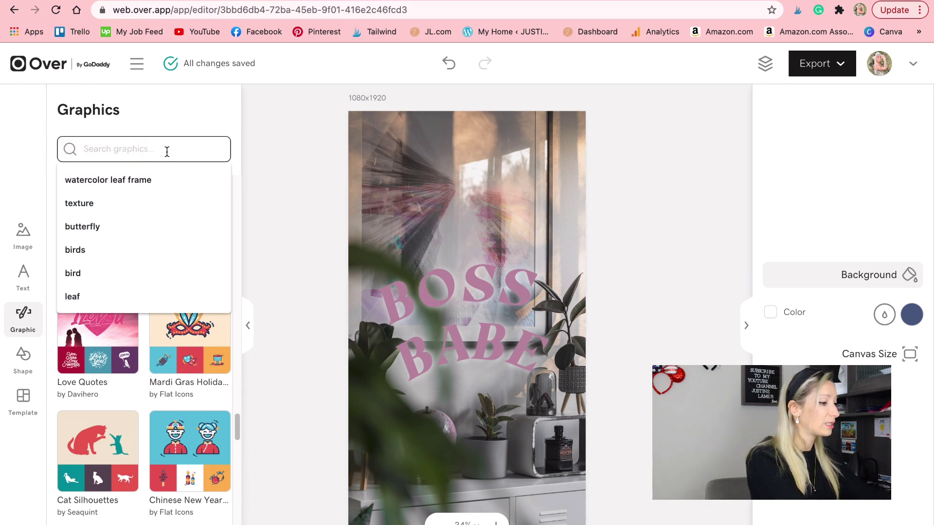
# Search graphics for 'woman' and page through the woman collections
pyautogui.write('woman')
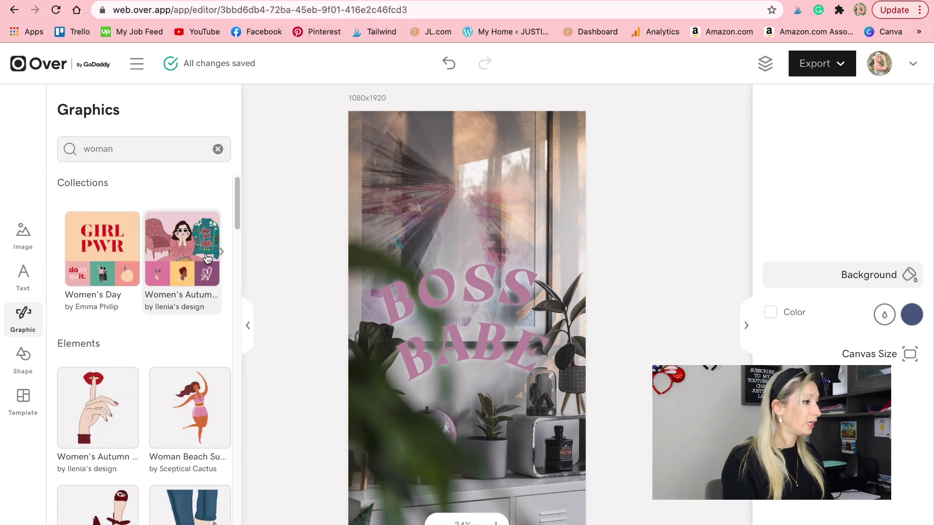
pyautogui.moveTo(238, 193)
pyautogui.mouseDown()
pyautogui.moveTo(239, 204)
pyautogui.moveTo(237, 182)
pyautogui.mouseUp()
pyautogui.click(222, 251)
pyautogui.click(222, 251)
pyautogui.click(222, 251)
pyautogui.moveTo(237, 196); pyautogui.dragTo(247, 300)
# Add the pink-haired woman illustration and move its layer beneath the BOSS text
pyautogui.click(97, 293)
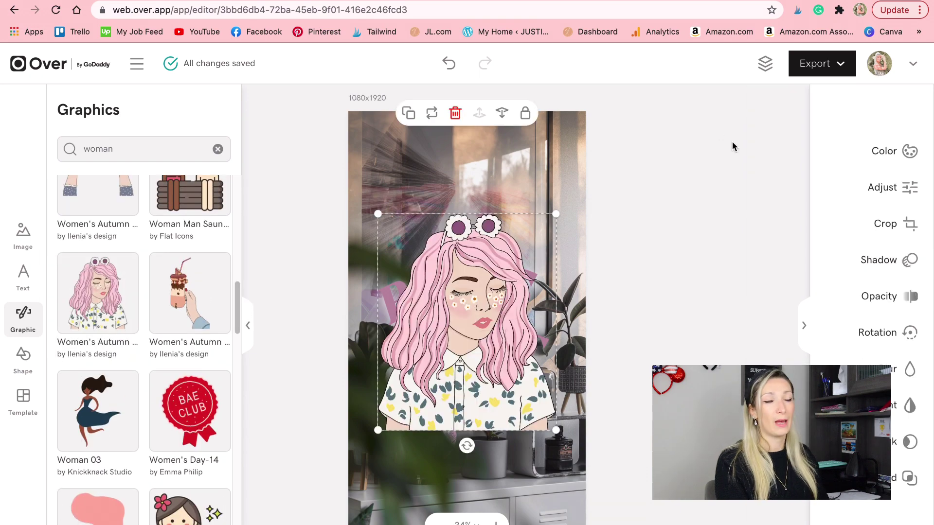
pyautogui.click(765, 63)
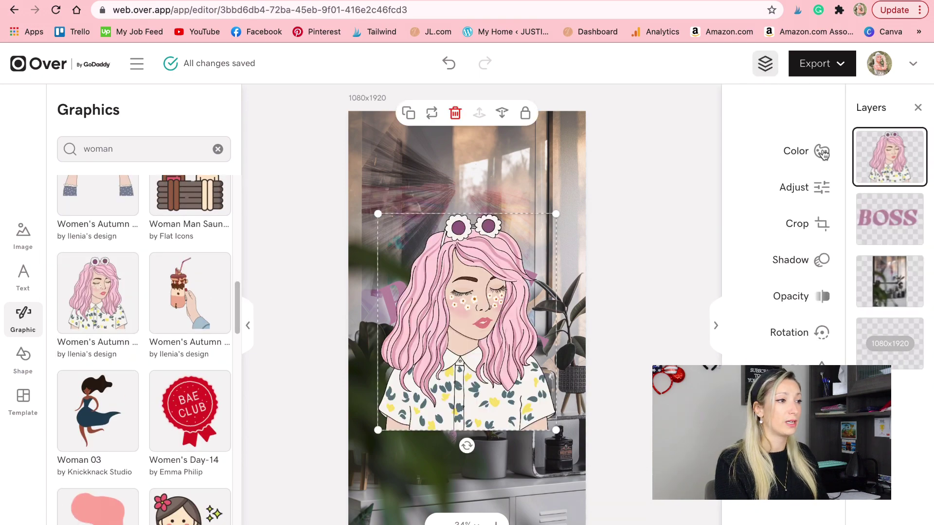
pyautogui.moveTo(885, 149); pyautogui.dragTo(899, 186)
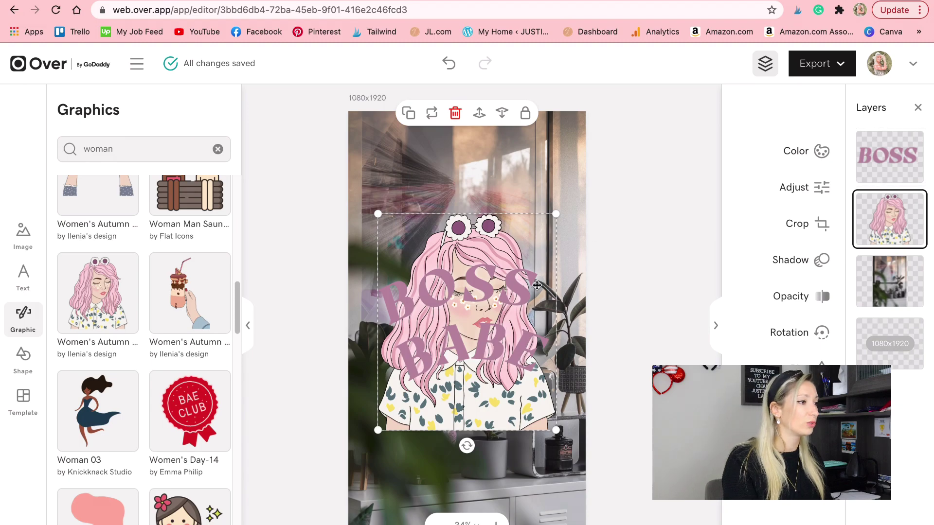
# Shrink the woman illustration and move it lower, near the story's bottom
pyautogui.moveTo(560, 219); pyautogui.dragTo(524, 263)
pyautogui.moveTo(467, 322); pyautogui.dragTo(467, 405)
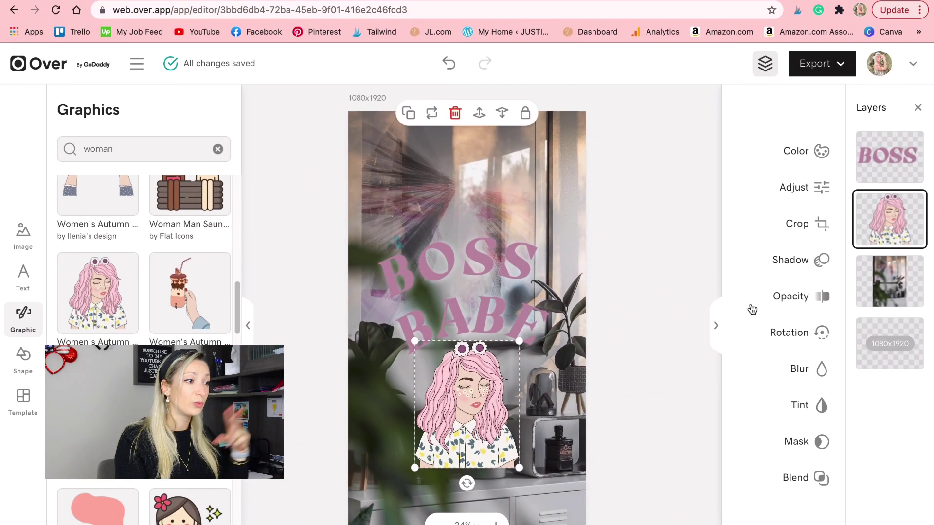
pyautogui.click(793, 260)
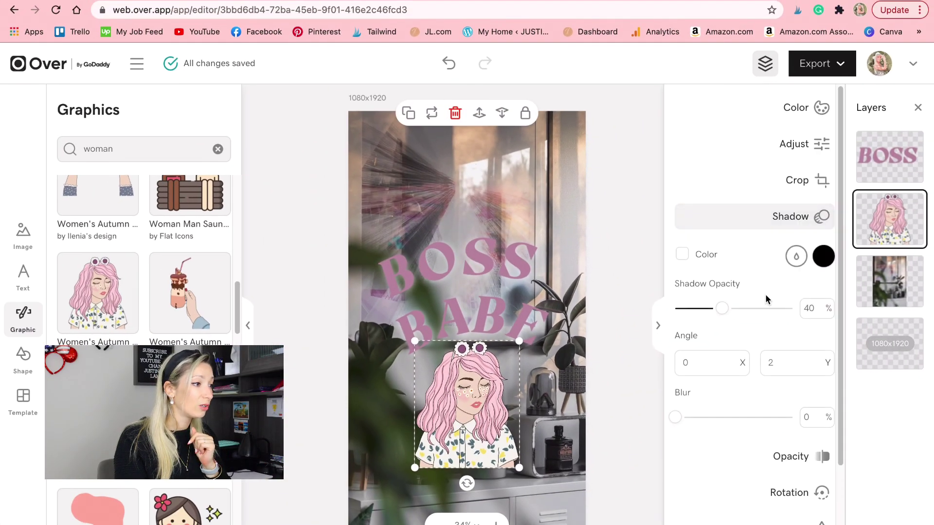
pyautogui.click(643, 419)
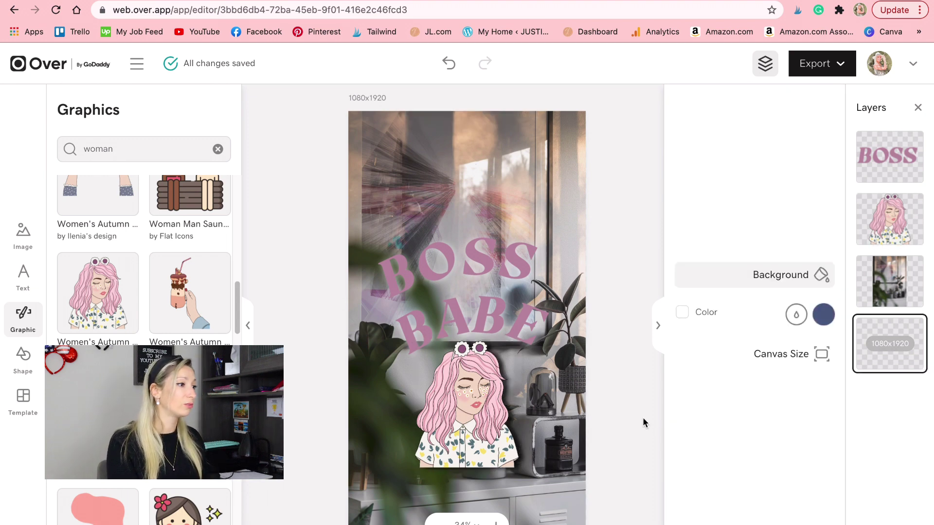
# Search 'abstract shape', add Abstract Shape 02 and tint it pink
pyautogui.moveTo(156, 148); pyautogui.dragTo(58, 148)
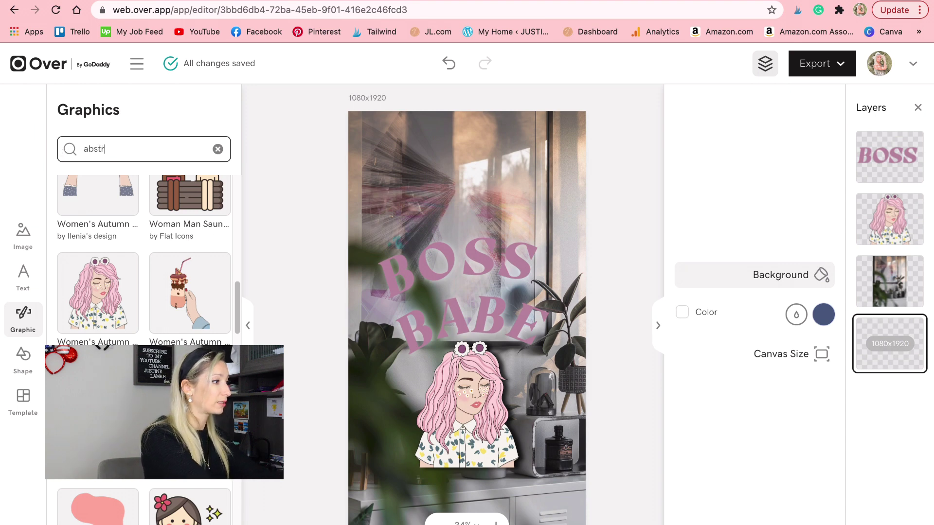
pyautogui.write('abstract shape')
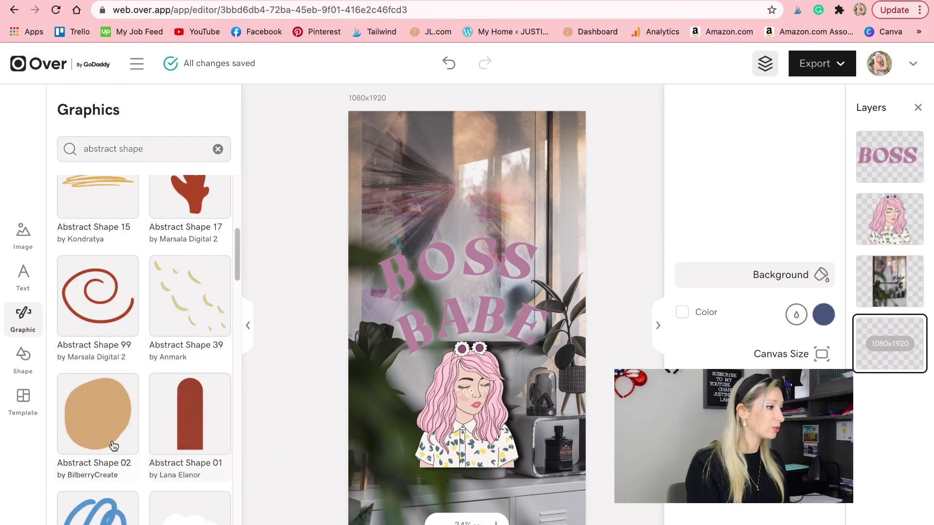
pyautogui.click(98, 413)
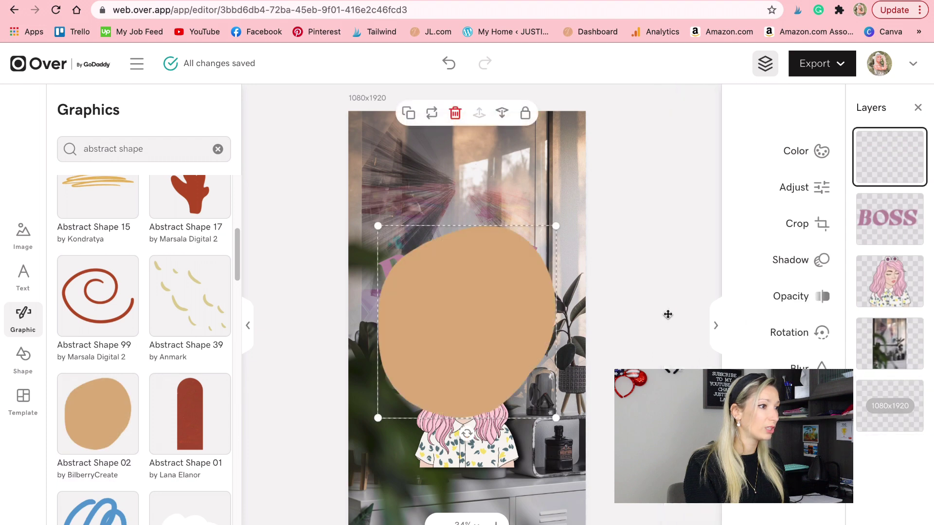
pyautogui.click(826, 412)
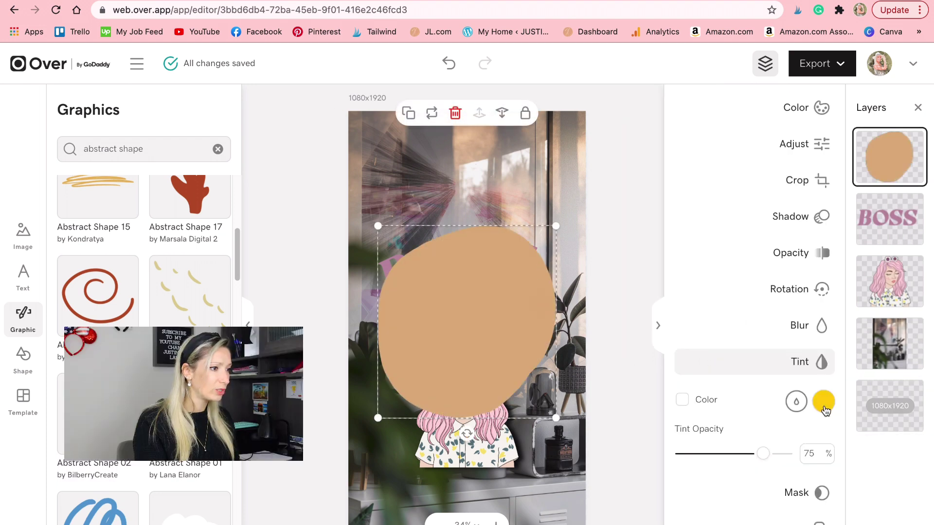
pyautogui.click(826, 412)
pyautogui.click(806, 492)
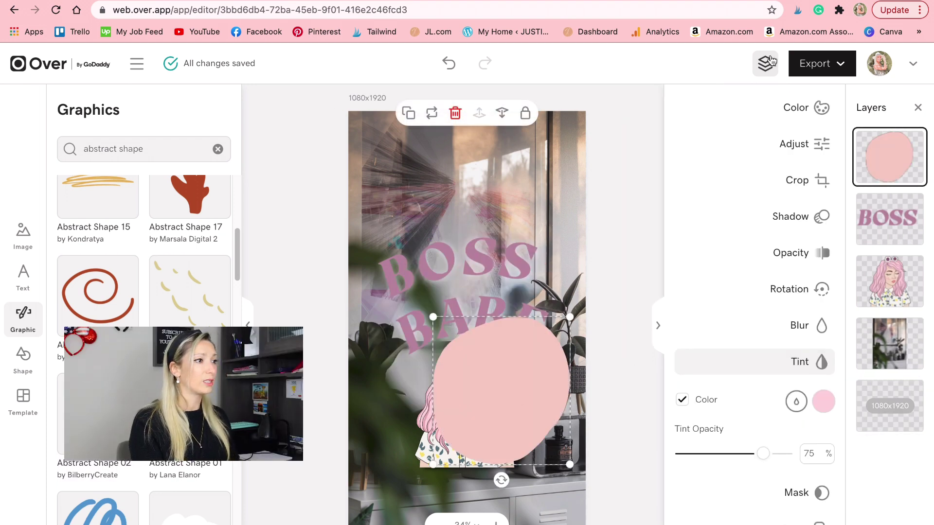
# Layer the pink blob behind BOSS and the woman, then nudge it into place
pyautogui.click(770, 60)
pyautogui.click(766, 62)
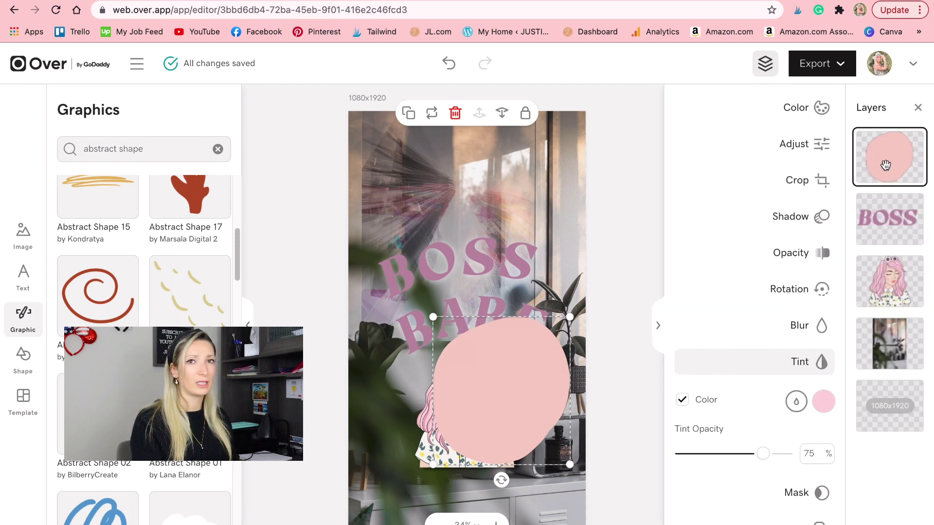
pyautogui.moveTo(907, 157); pyautogui.dragTo(906, 271)
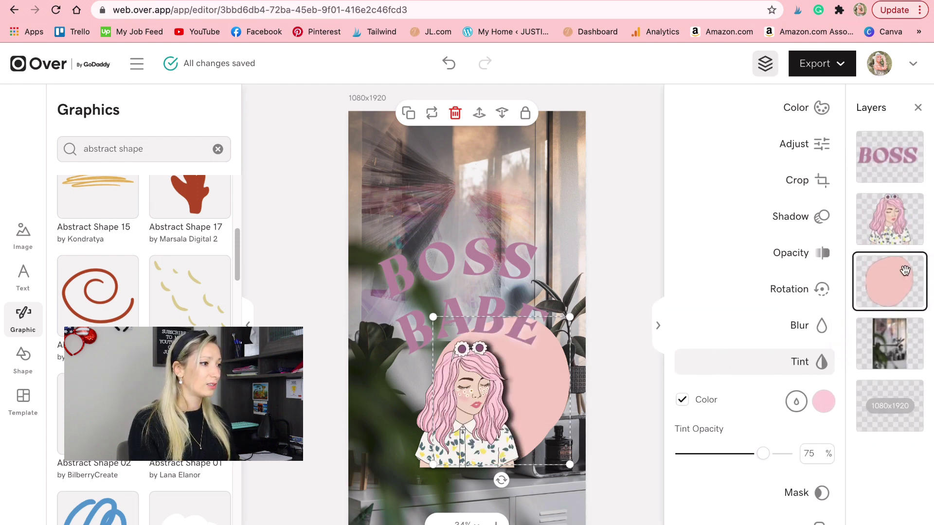
pyautogui.moveTo(530, 423); pyautogui.dragTo(530, 411)
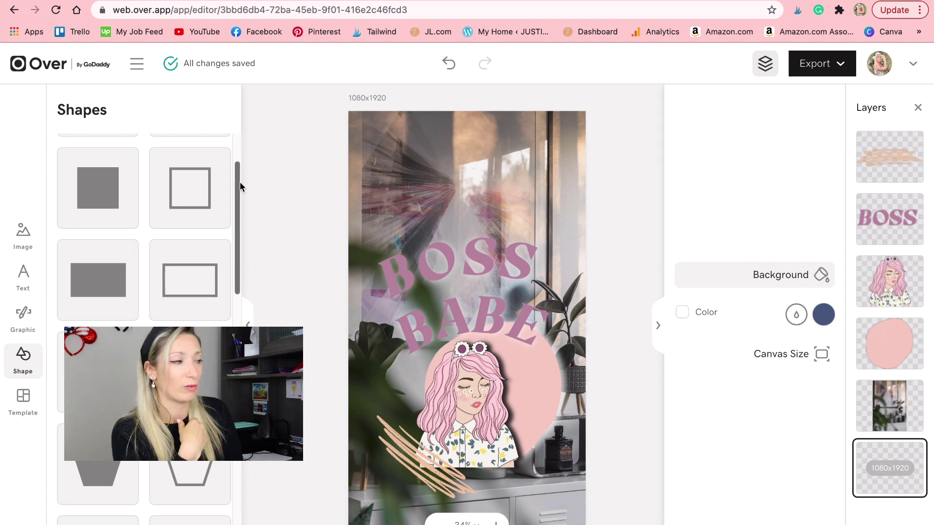
# Scroll through the Shapes panel of basic geometric shapes
pyautogui.moveTo(241, 182); pyautogui.dragTo(240, 151)
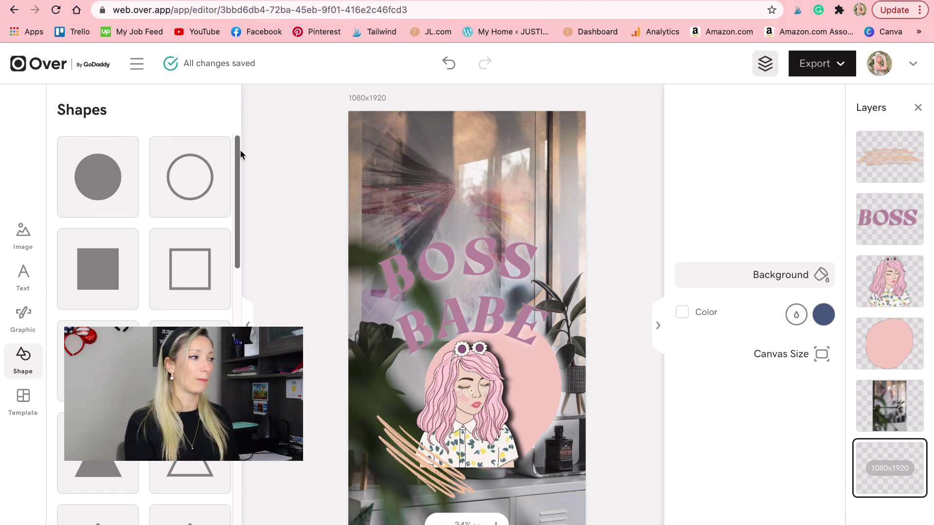
# Add a white hexagon and resize it into a narrow tab at the top-left edge
pyautogui.moveTo(238, 168); pyautogui.dragTo(256, 266)
pyautogui.click(133, 324)
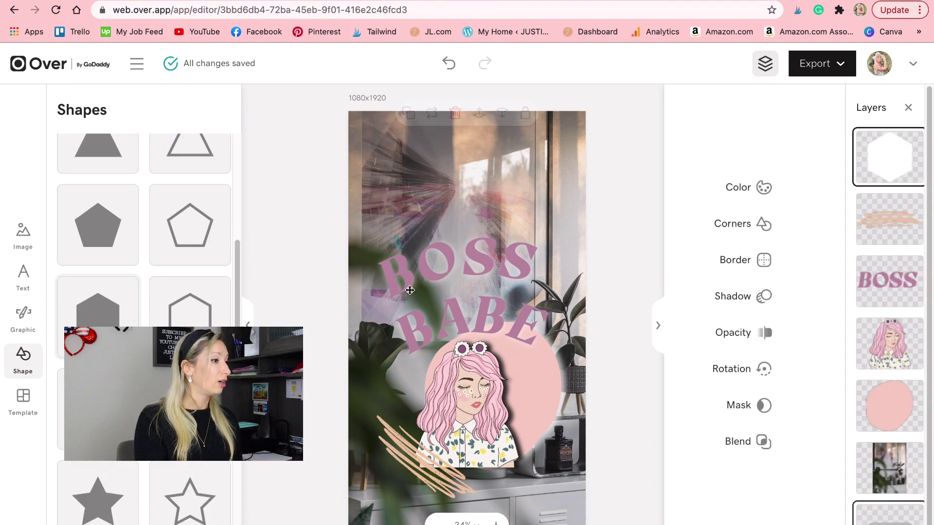
pyautogui.moveTo(476, 305); pyautogui.dragTo(333, 181)
pyautogui.moveTo(383, 133); pyautogui.dragTo(179, 266)
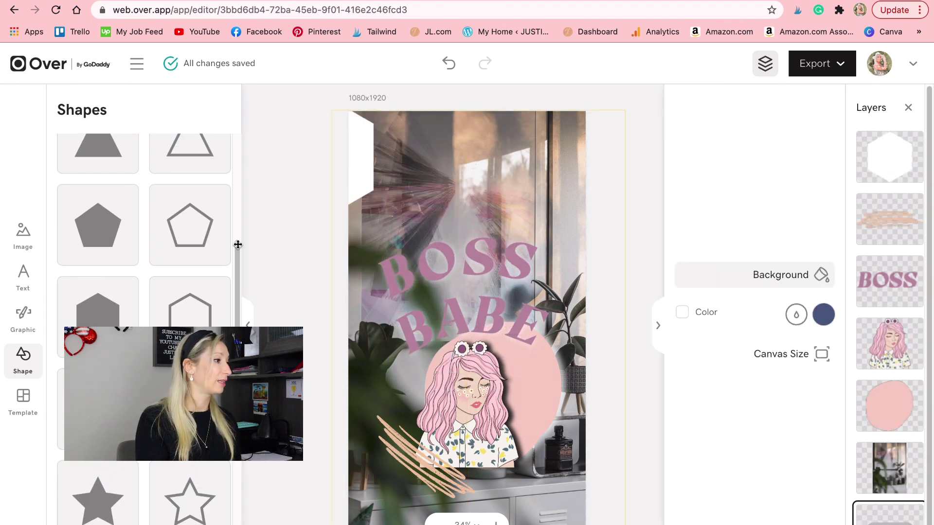
# Add the lalalallala text and rotate it 90° to run vertically on the hexagon
pyautogui.click(23, 279)
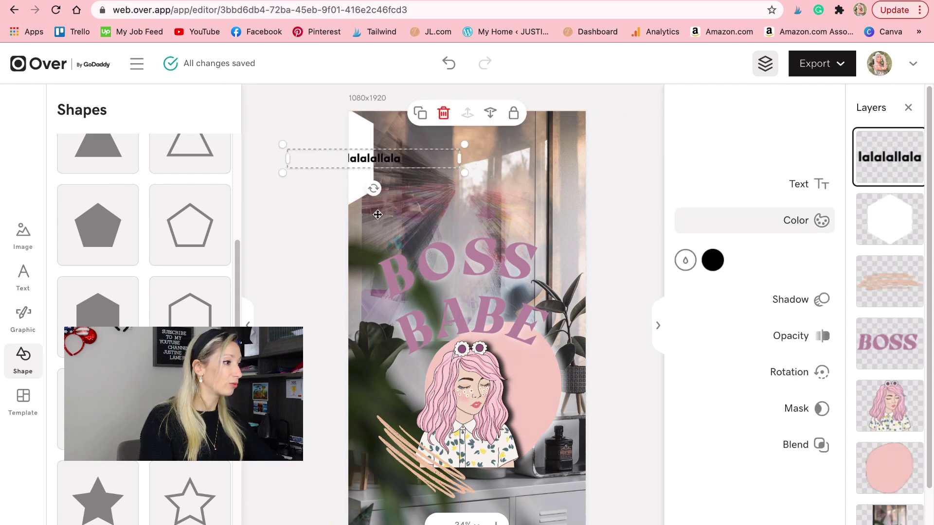
pyautogui.moveTo(374, 189); pyautogui.dragTo(393, 154)
pyautogui.click(646, 291)
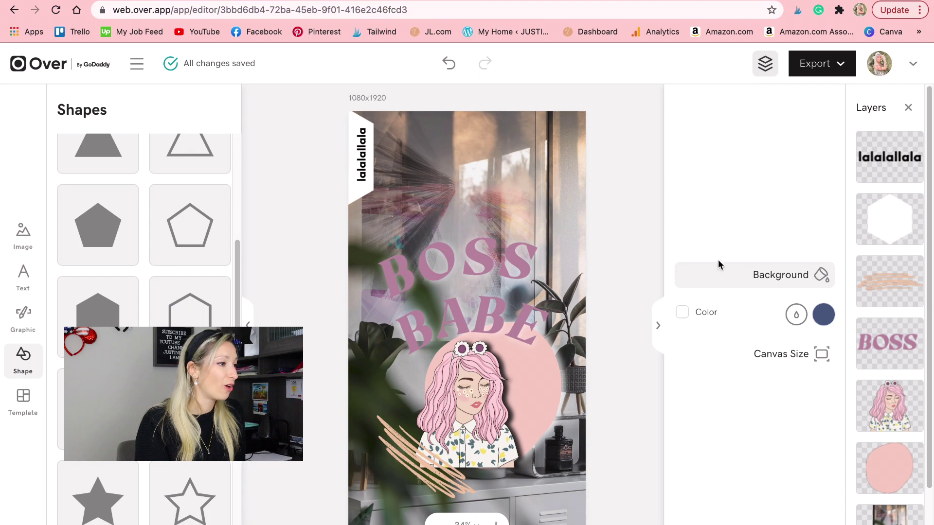
# Name the export file 'Boss Babe'
pyautogui.click(658, 333)
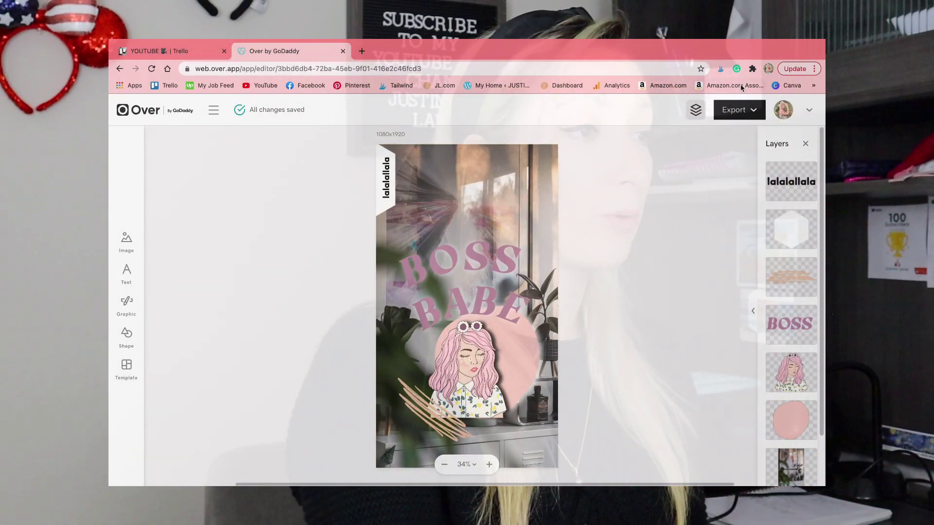
pyautogui.click(757, 117)
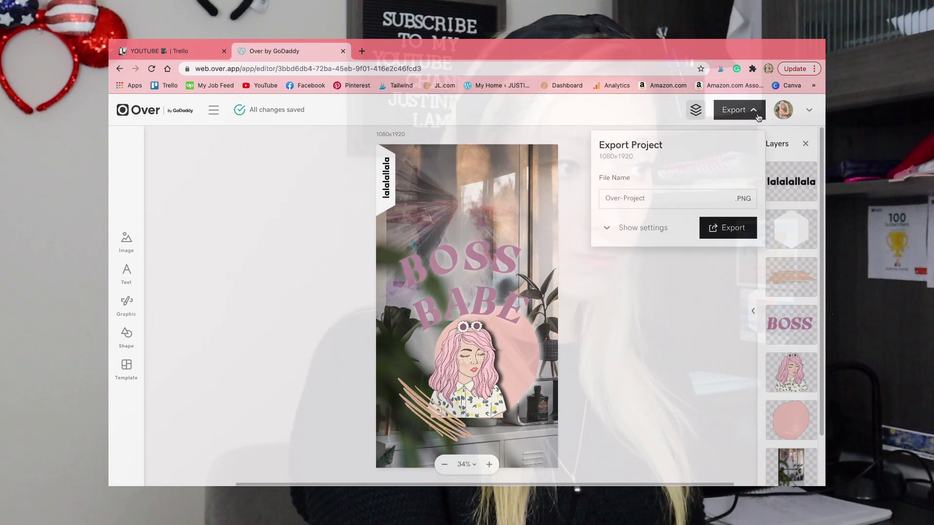
pyautogui.moveTo(665, 198); pyautogui.dragTo(631, 199)
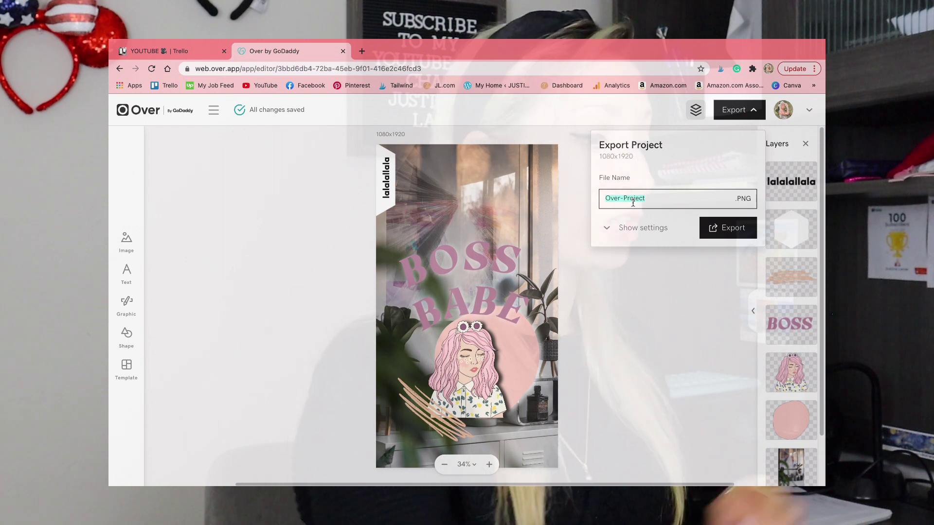
pyautogui.write('Boss Babe')
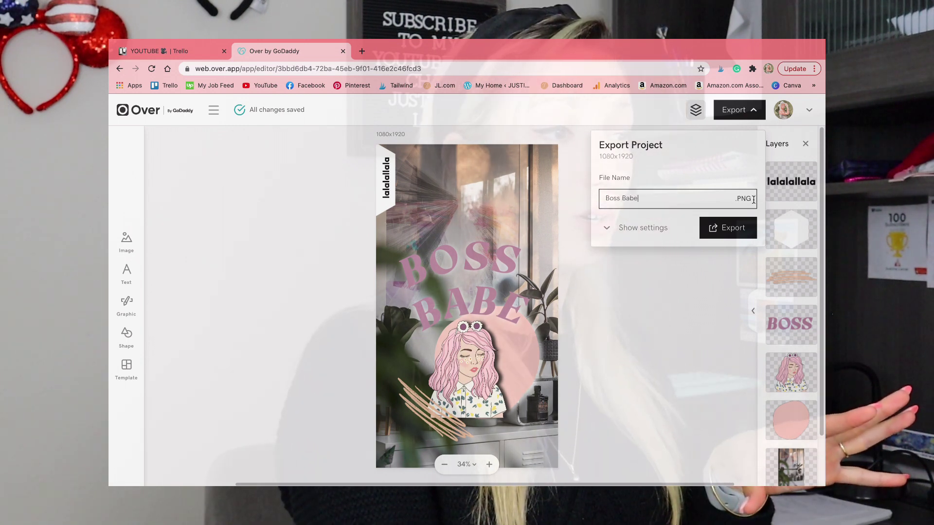
# Make PNG the default export format and export the design as Boss Babe.png
pyautogui.click(607, 229)
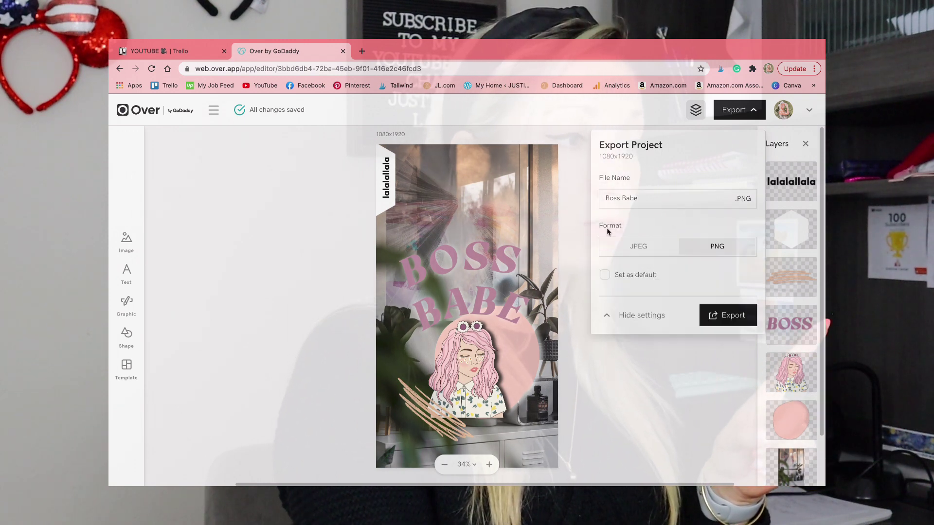
pyautogui.click(654, 249)
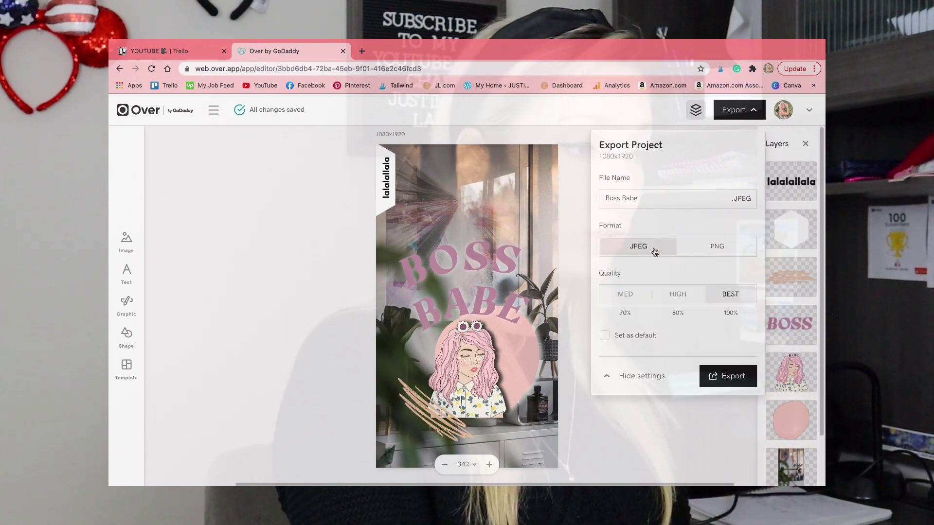
pyautogui.click(690, 293)
pyautogui.click(629, 299)
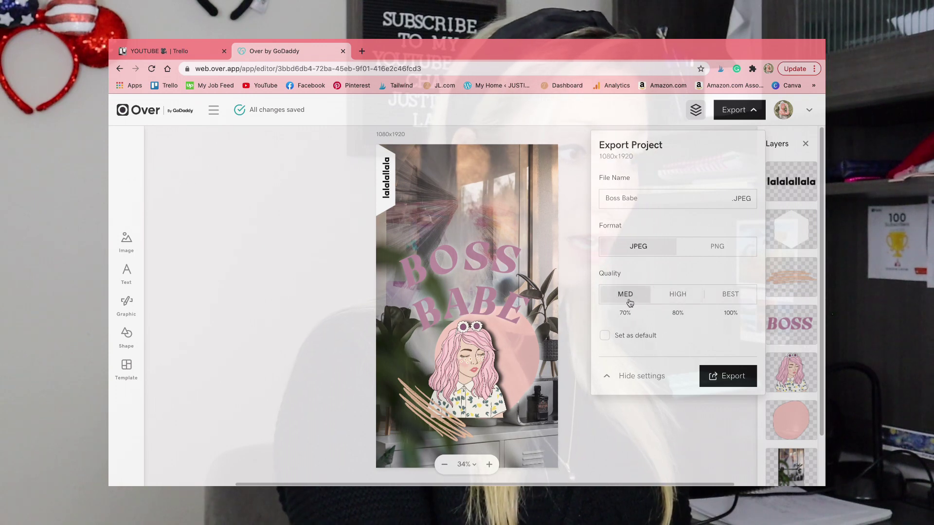
pyautogui.click(669, 300)
pyautogui.click(724, 296)
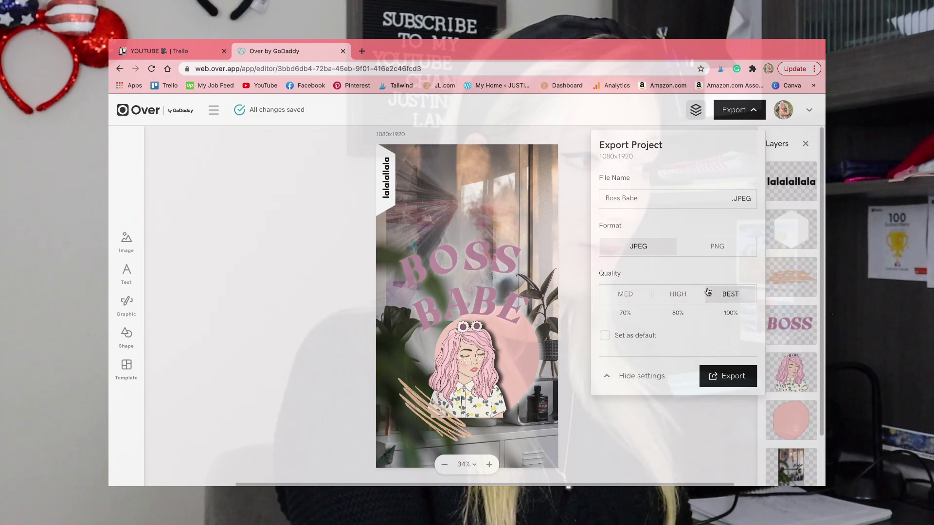
pyautogui.click(729, 246)
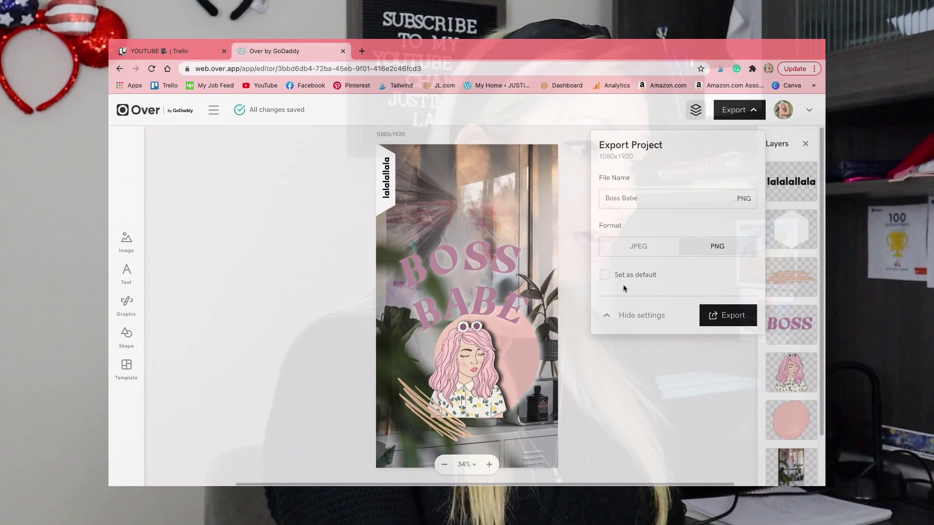
pyautogui.click(606, 276)
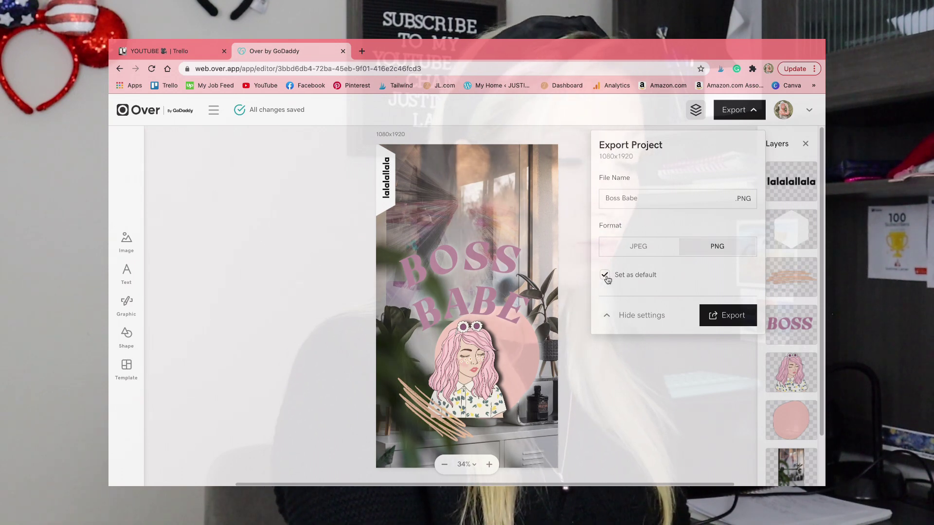
pyautogui.click(727, 316)
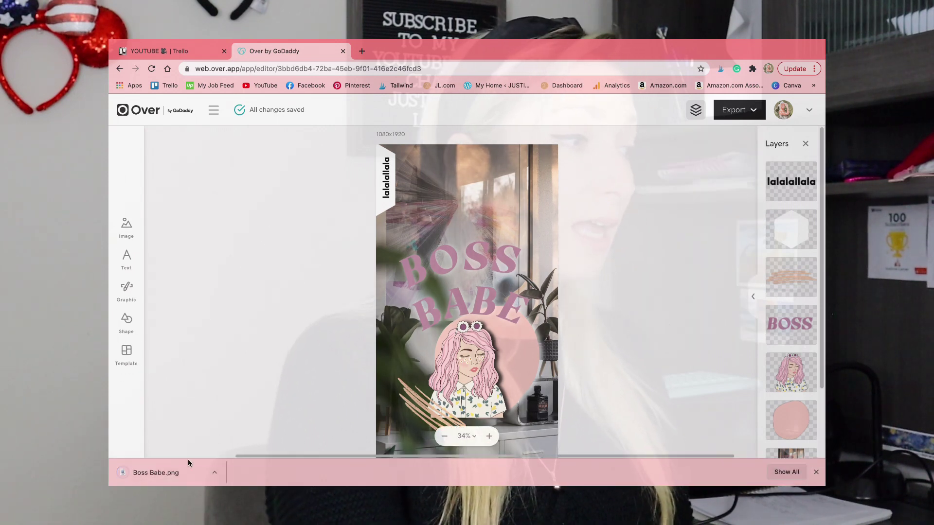
# Open the downloaded Boss Babe.png from Chrome's download bar
pyautogui.click(160, 475)
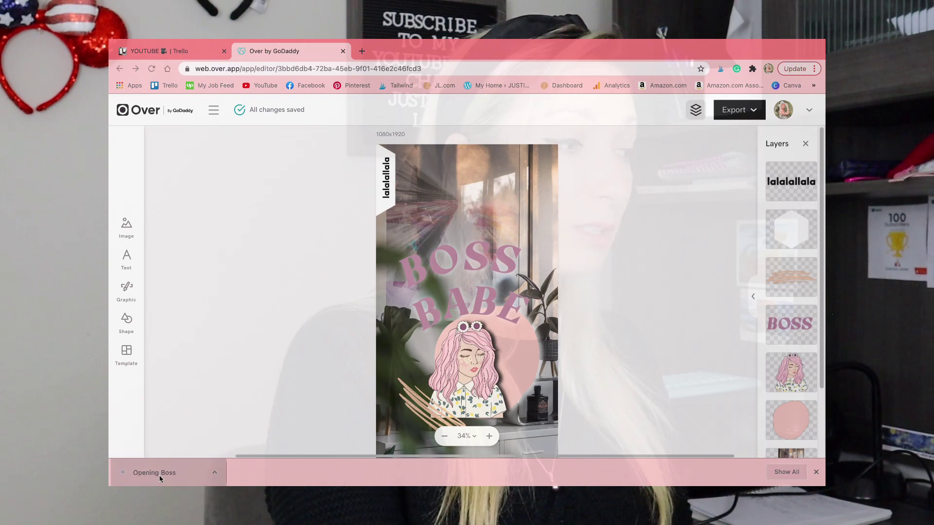